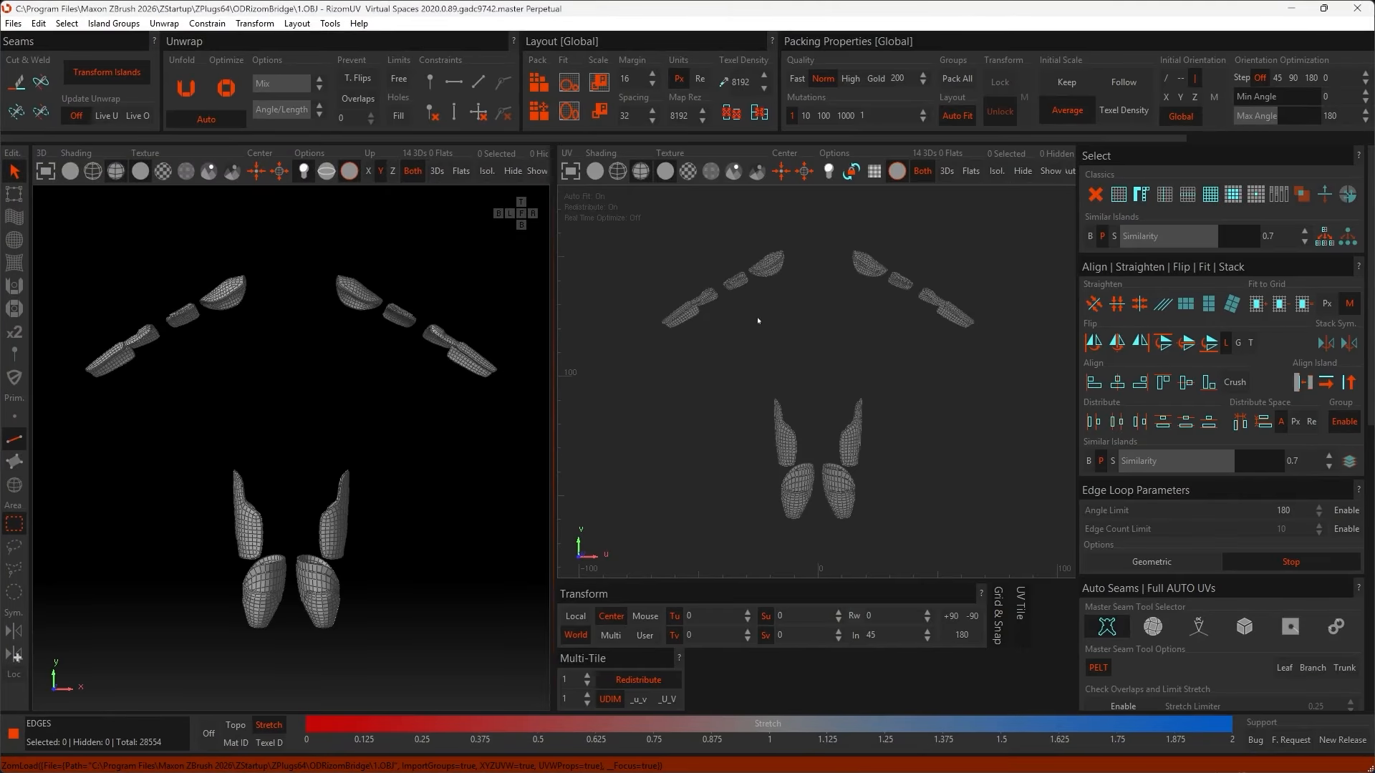
Step: Filter the UV view to flattened islands only and the 3D view to not-yet-unfolded parts only
left_click(976, 172)
left_click(441, 174)
left_click_drag(346, 269, 333, 312, "alt")
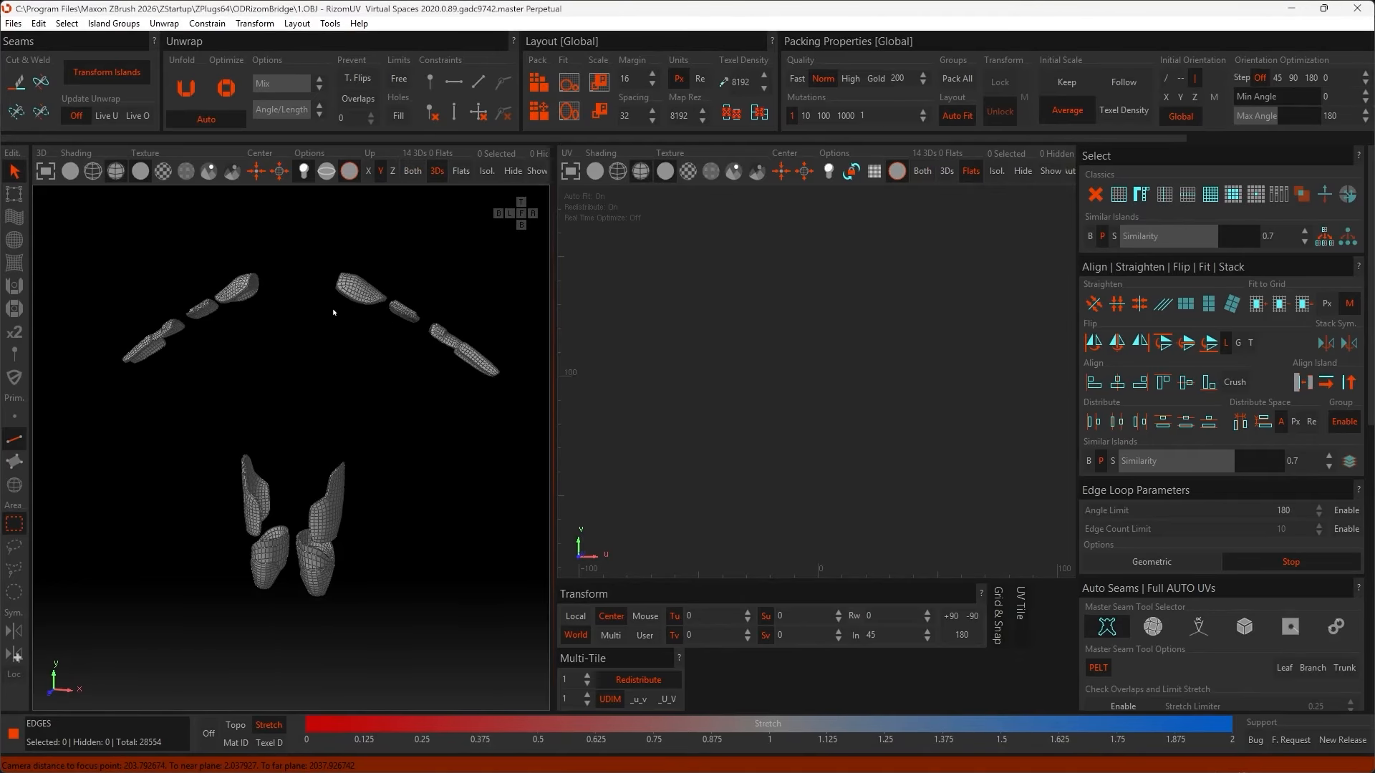
Step: Enlarge the 3D view to full size and enable symmetry for mirrored edge selection
key("Tab")
scroll(606, 291, "up", 5)
key("s")
left_click_drag(607, 292, 558, 252, "alt")
scroll(583, 298, "up", 3)
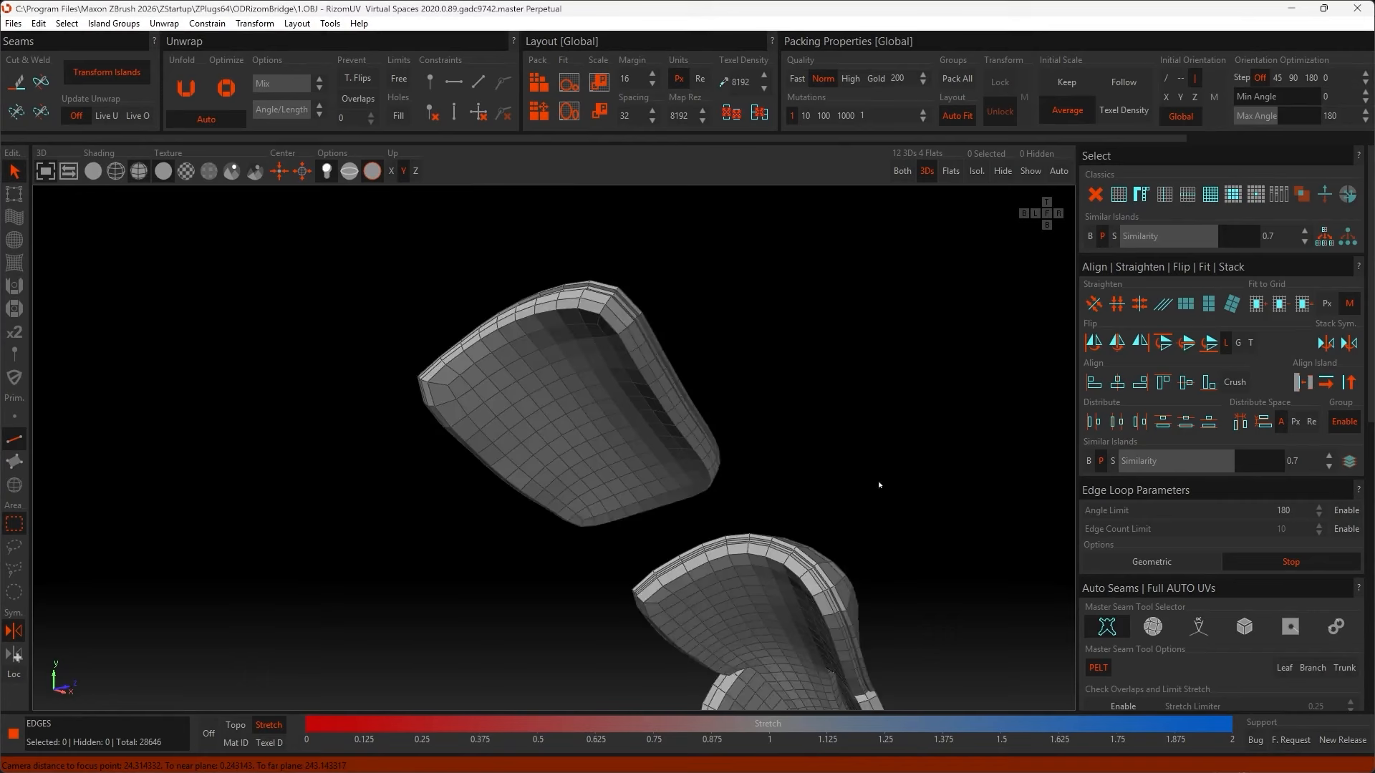
Step: Cut two edge loops along the rim of the uppermost curved plate
double_click(629, 316)
left_click_drag(878, 482, 608, 337, "alt")
key("c")
scroll(608, 338, "up", 3)
double_click(591, 281)
key("c")
Step: Cut a single edge across the plate's rim strip and unfold the resulting islands
left_click_drag(590, 280, 395, 328, "alt")
left_click(553, 317)
key("c")
scroll(570, 326, "down", 3)
key("u")
scroll(396, 327, "up", 2)
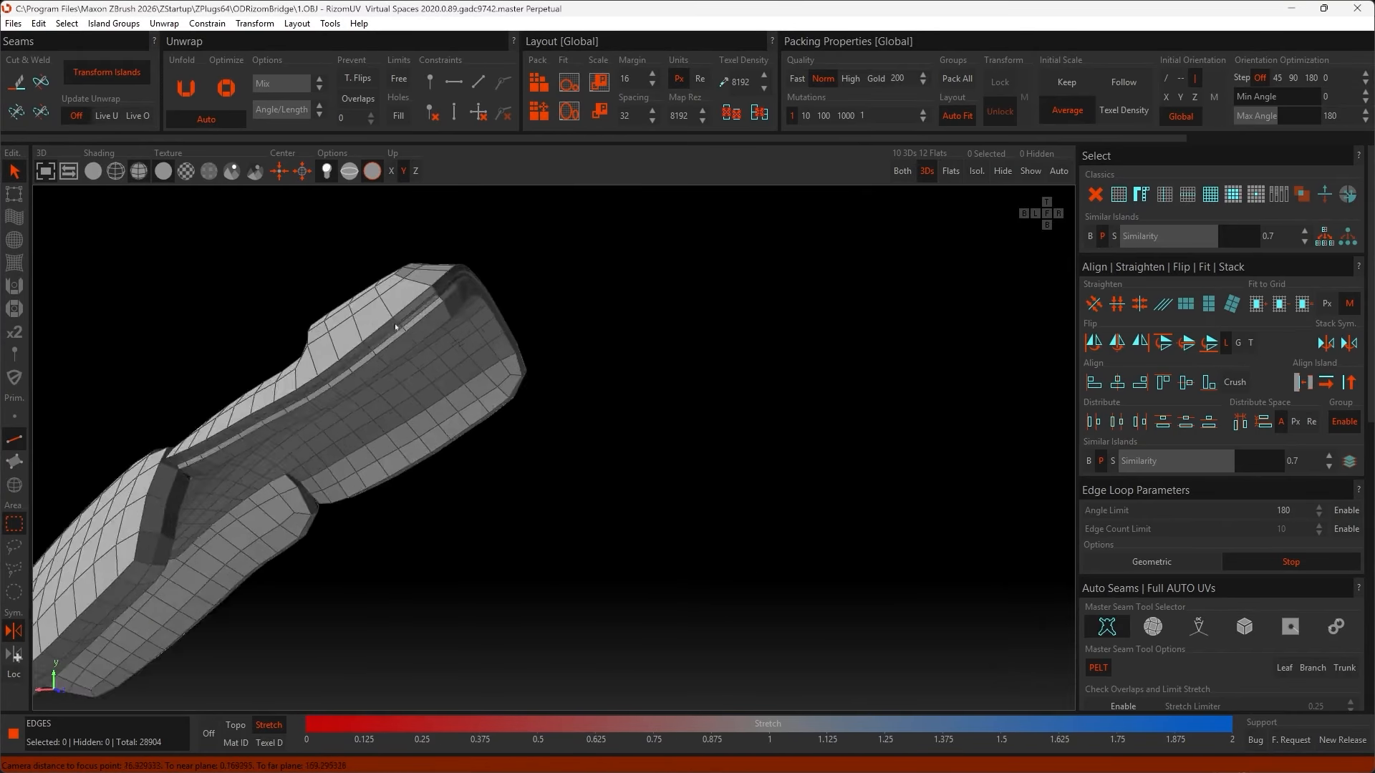
Step: Cut the edge loop around the rim of the long notched plate, unfold it, and select its inner rim loop
scroll(395, 327, "up", 3)
double_click(516, 343)
key("u")
scroll(548, 324, "down", 4)
left_click_drag(547, 324, 429, 319, "alt")
double_click(648, 442)
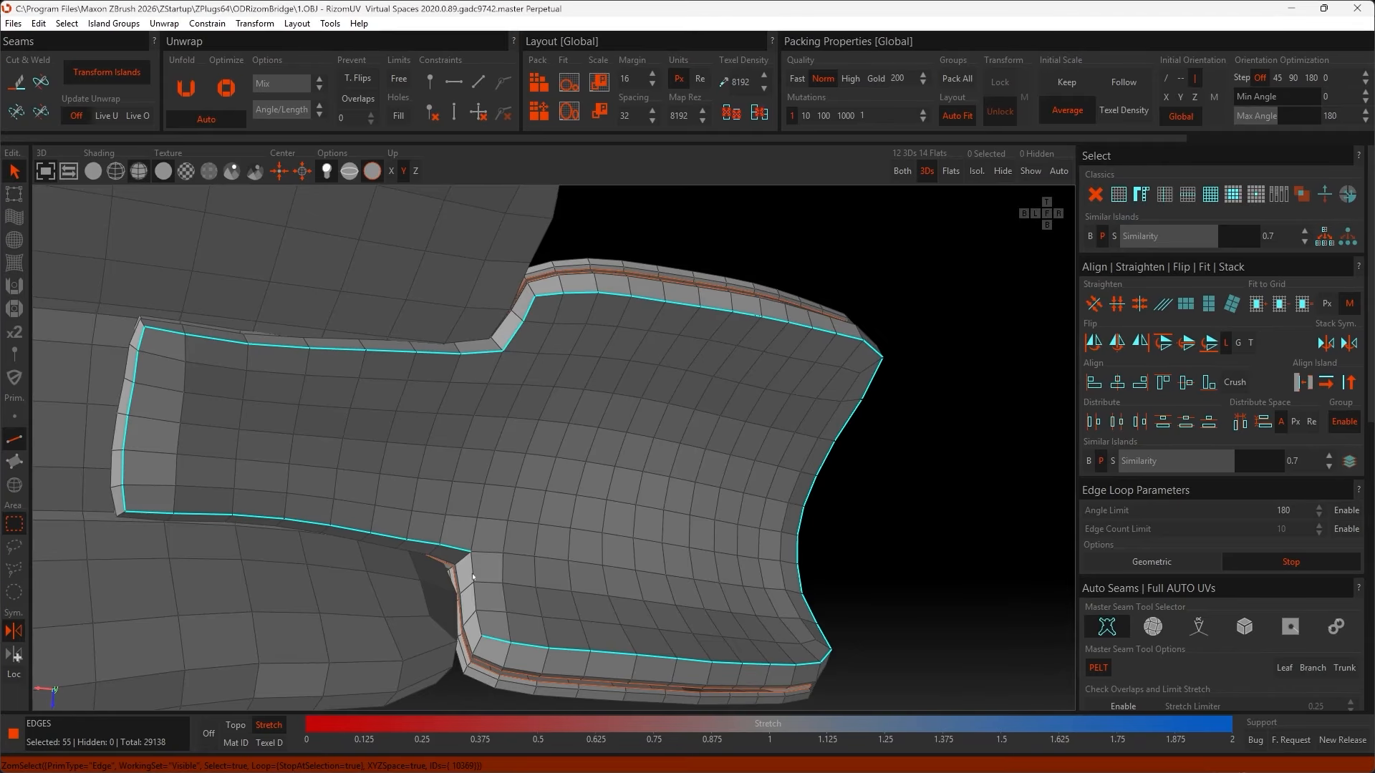
Step: Cut short seams across the rim corners of the notched plate and unfold its remaining parts
left_click_drag(490, 644, 492, 546, "alt")
double_click(470, 295)
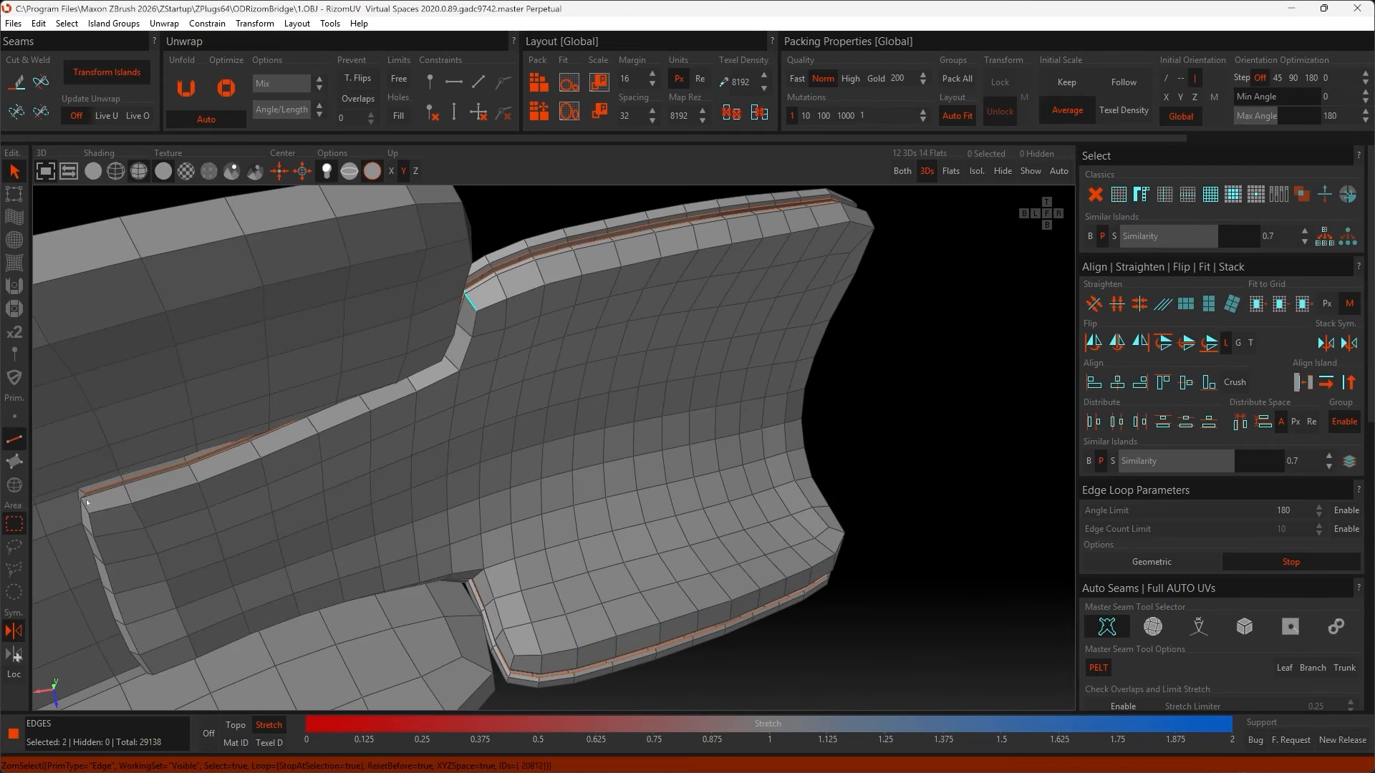
left_click_drag(469, 295, 514, 446, "alt")
left_click(511, 581, "shift")
left_click_drag(510, 581, 416, 371, "alt")
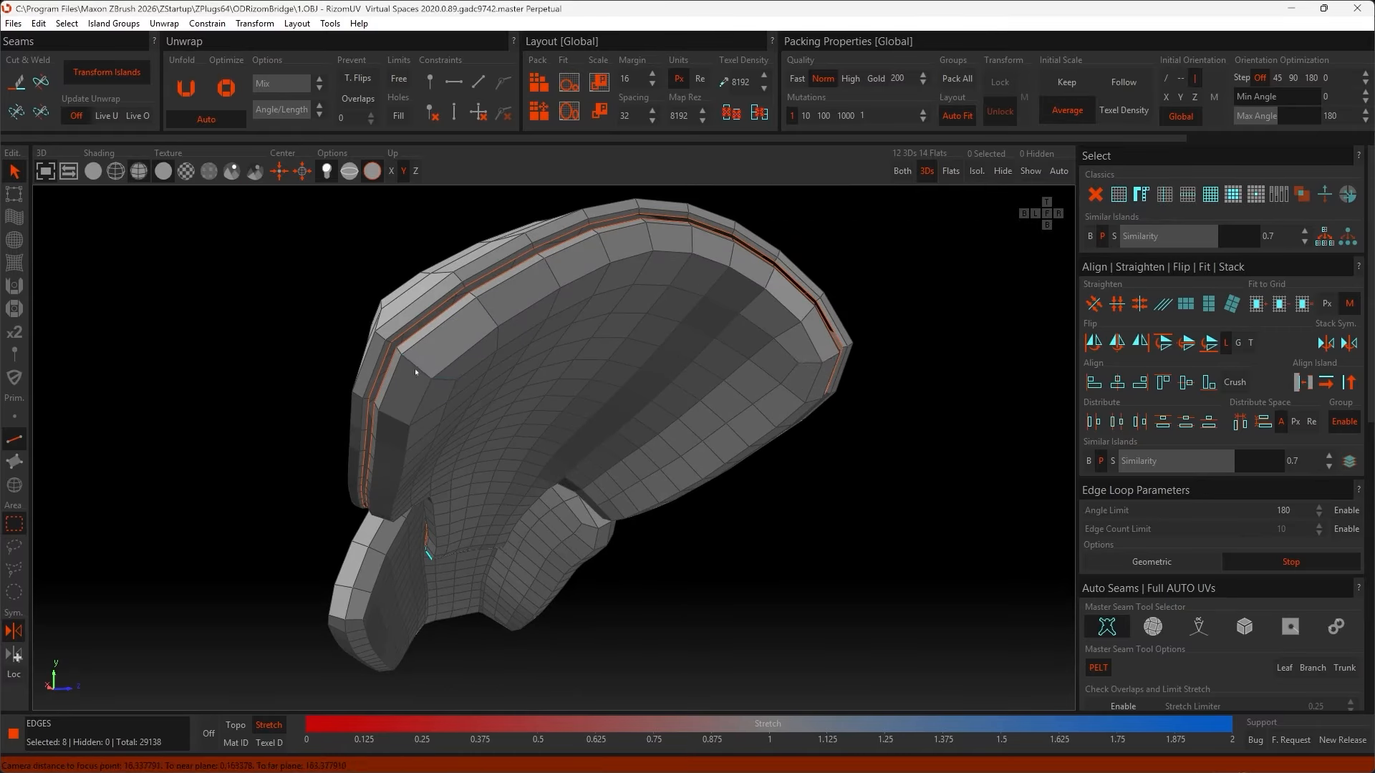
left_click_drag(772, 380, 554, 441, "alt")
key("u")
scroll(629, 303, "down", 4)
key("c")
key("u")
Step: Cut a pair of edge loops around the rim of another uncut plate and unfold its islands
scroll(709, 460, "up", 5)
double_click(667, 568)
double_click(653, 401, "ctrl")
scroll(654, 401, "down", 5)
scroll(633, 545, "up", 4)
key("c")
key("u")
scroll(633, 545, "down", 5)
Step: Cut one edge loop on a remaining uncut plate and unfold it
double_click(602, 437)
key("c")
key("u")
scroll(699, 466, "down", 4)
Step: Cut two edge loops on another remaining plate, select one further loop, and unfold the separated parts
left_click_drag(698, 466, 474, 498, "alt")
double_click(501, 584)
double_click(469, 579, "ctrl")
key("c")
key("u")
double_click(474, 498)
key("u")
key("u")
Step: Cut two edge loops on the last uncut plate pair and unfold everything still shown as 3D
left_click_drag(712, 408, 458, 451, "alt")
scroll(402, 399, "up", 4)
double_click(373, 466)
left_click_drag(372, 465, 537, 457, "alt")
double_click(150, 517, "ctrl")
key("c")
key("u")
key("u")
key("u")
key("u")
Step: Turn symmetry off and pack the unfolded islands into the UV tile
key("f")
key("space")
left_click(14, 631)
key("p")
Step: Show both 3D and flattened parts in the 3D view with the checker texture
left_click(413, 171)
left_click(163, 171)
left_click_drag(343, 358, 736, 440, "alt")
key("f")
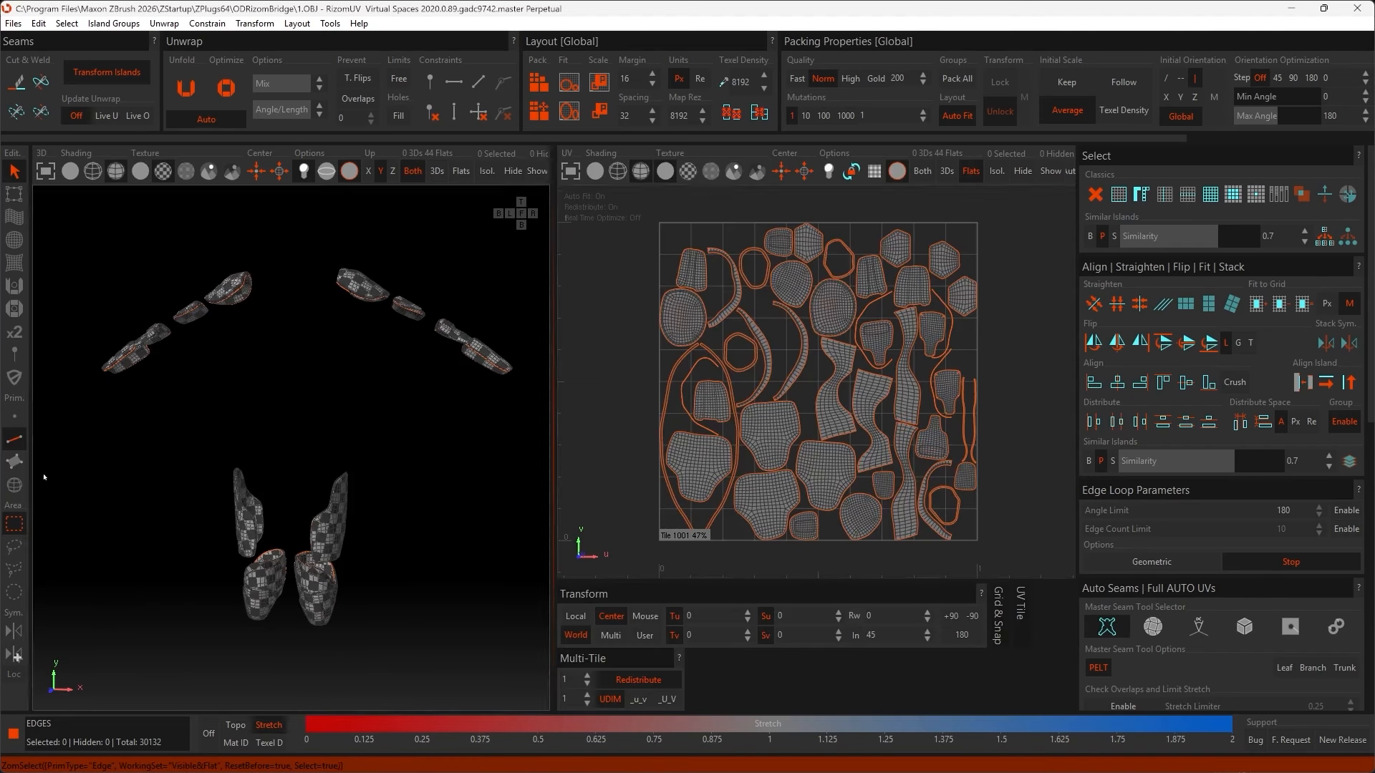
Step: In island mode, select the curved strip islands in the UV view and straighten them into rectangular grids
key("F4")
scroll(674, 373, "up", 5)
left_click(649, 344)
left_click(685, 351, "ctrl")
left_click(933, 286, "ctrl")
left_click(750, 293, "ctrl")
middle_click_drag(1053, 355, 797, 308, "alt")
left_click(739, 285, "ctrl")
left_click_drag(701, 401, 748, 444, "ctrl")
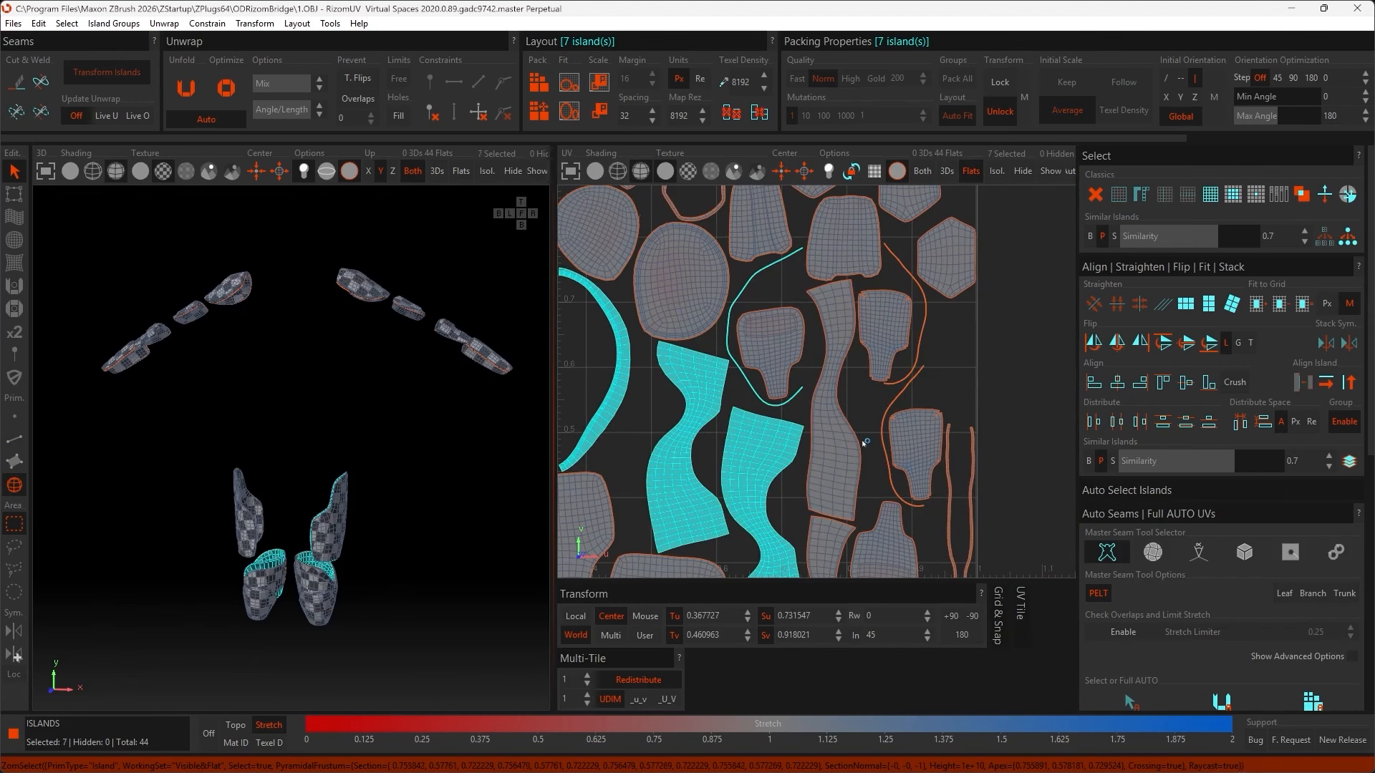
left_click(851, 441, "ctrl")
left_click_drag(904, 358, 924, 385, "ctrl")
left_click_drag(939, 459, 980, 476, "ctrl")
left_click(1209, 304)
Step: Clear the island selection and repack all islands into the tile
left_click(1021, 337)
key("p")
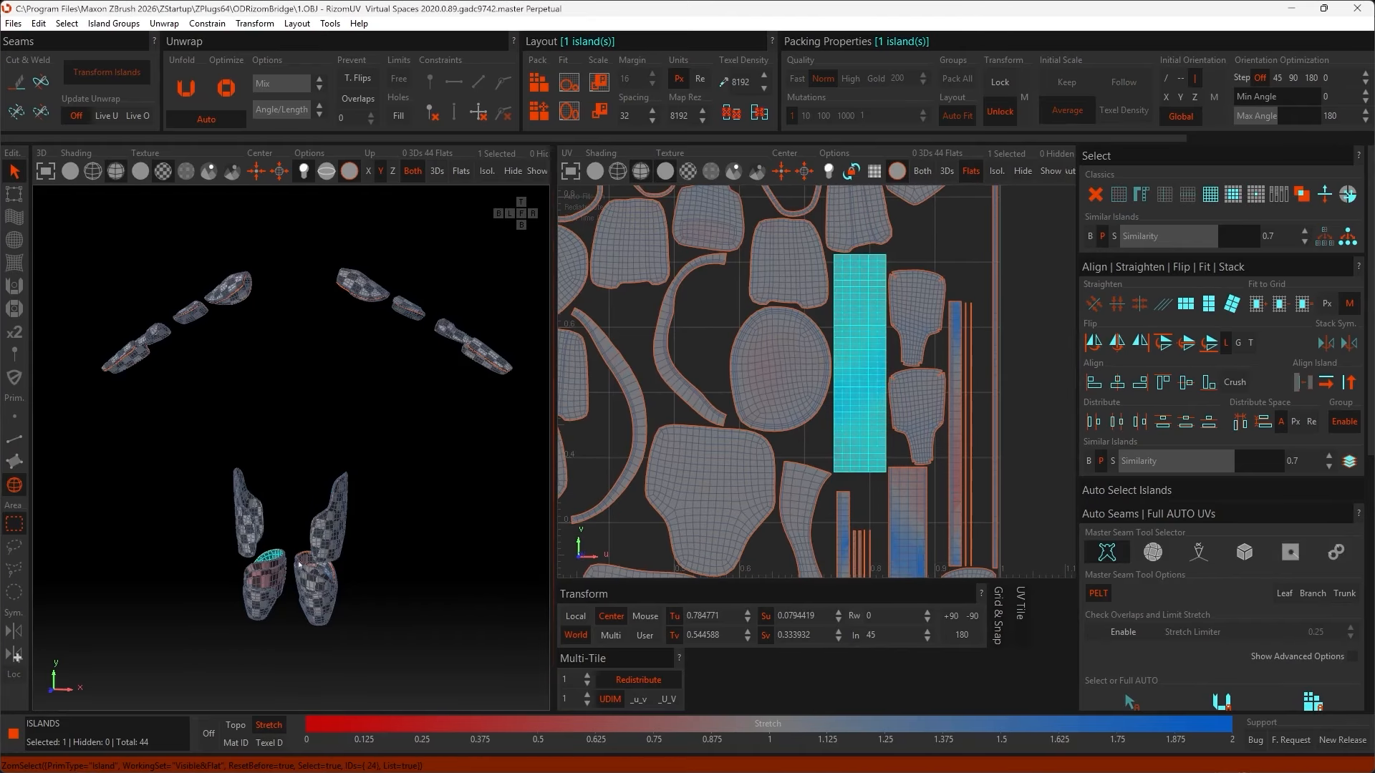
middle_click_drag(798, 351, 828, 393, "alt")
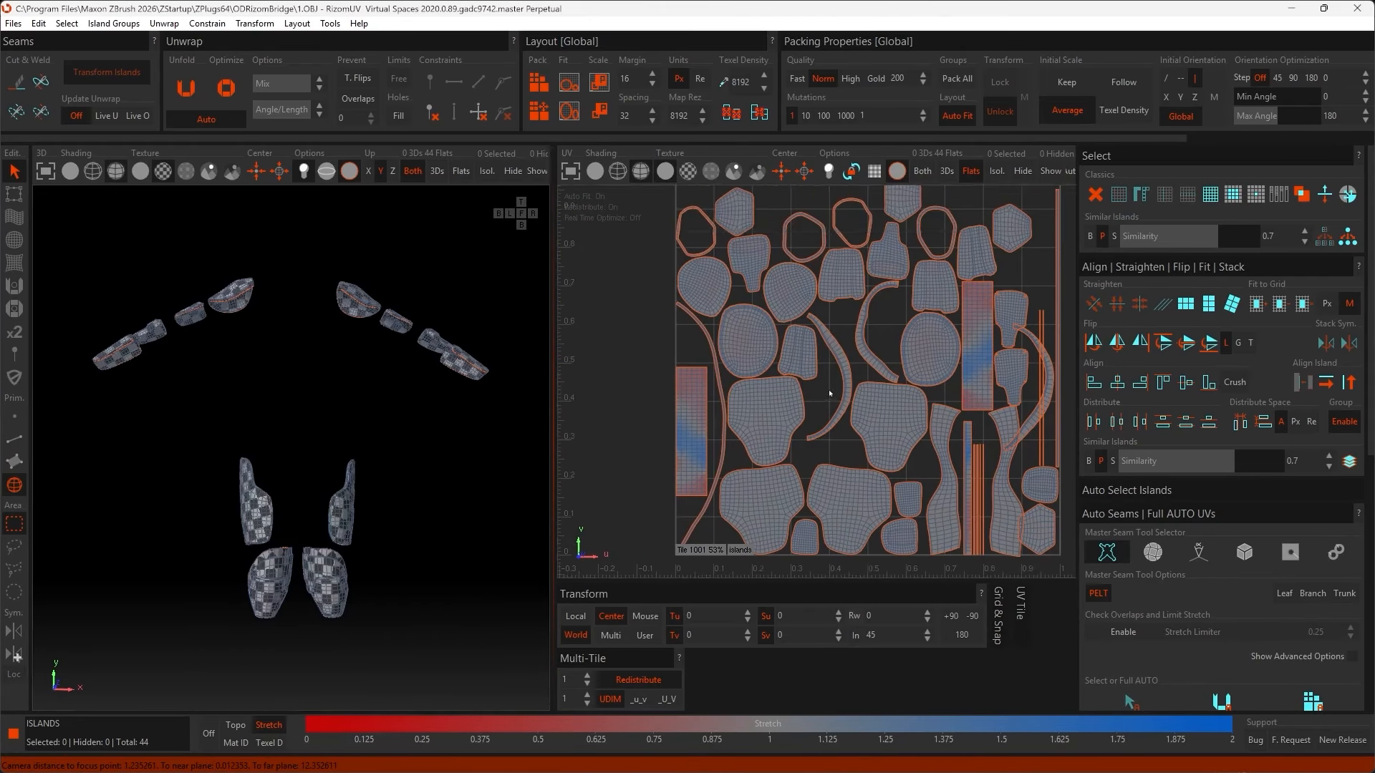
Step: Select the inner-face islands of the plates on the model and scale them down in the UV view
scroll(676, 208, "up", 5)
scroll(326, 465, "up", 2)
left_click(344, 444)
mouse_move(336, 444)
left_mouse_down("alt")
mouse_move(401, 466)
mouse_move(336, 458)
left_mouse_up("alt")
left_click(260, 506, "ctrl")
left_click(228, 455, "ctrl")
left_click_drag(250, 463, 401, 344, "alt")
left_click(215, 569, "ctrl")
left_click(197, 414, "ctrl")
left_click(154, 421, "ctrl")
left_click(244, 404, "ctrl")
left_click(478, 443, "ctrl")
left_click_drag(478, 445, 363, 427, "alt")
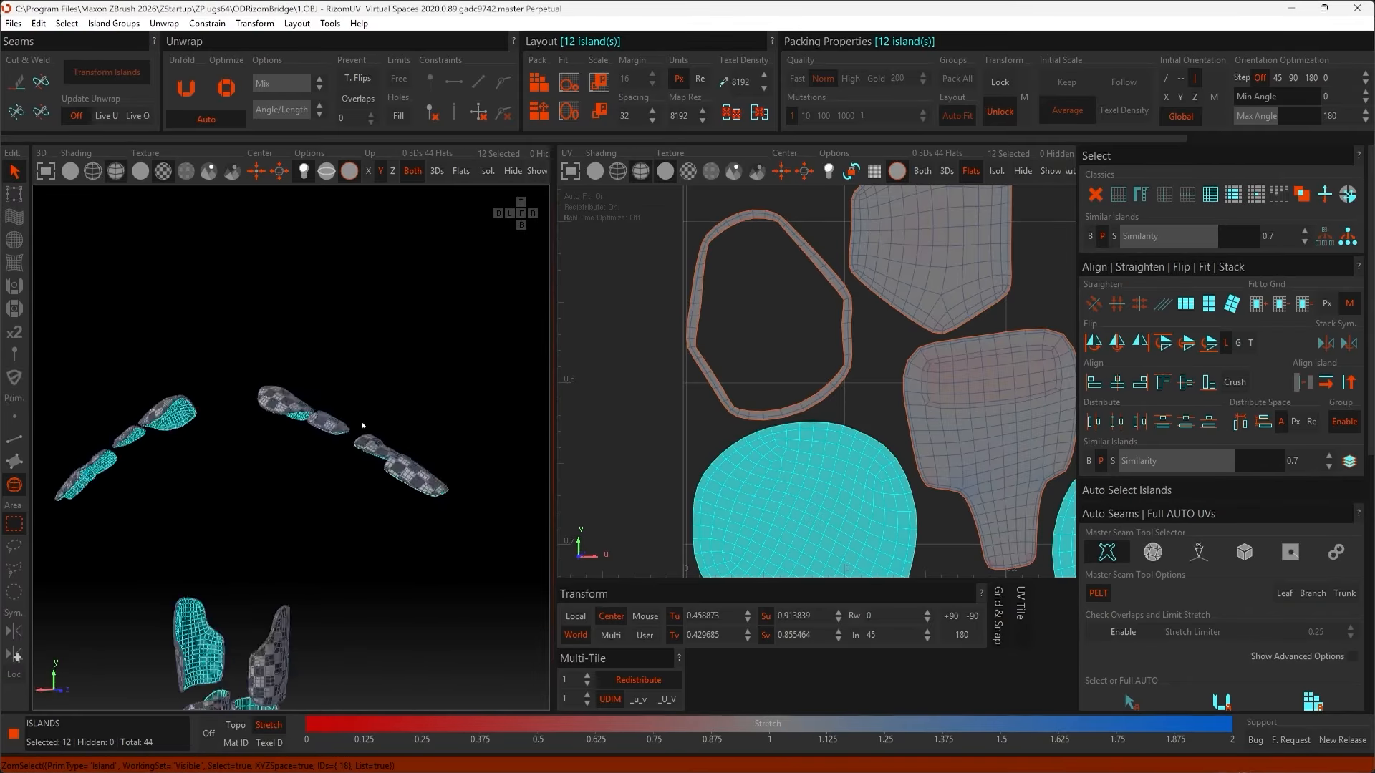
middle_click_drag(362, 427, 368, 343, "alt")
scroll(699, 283, "down", 5)
right_click_drag(953, 244, 838, 275)
Step: Straighten the long curved strip island at the tile's left edge
left_click(695, 355)
left_click(697, 356)
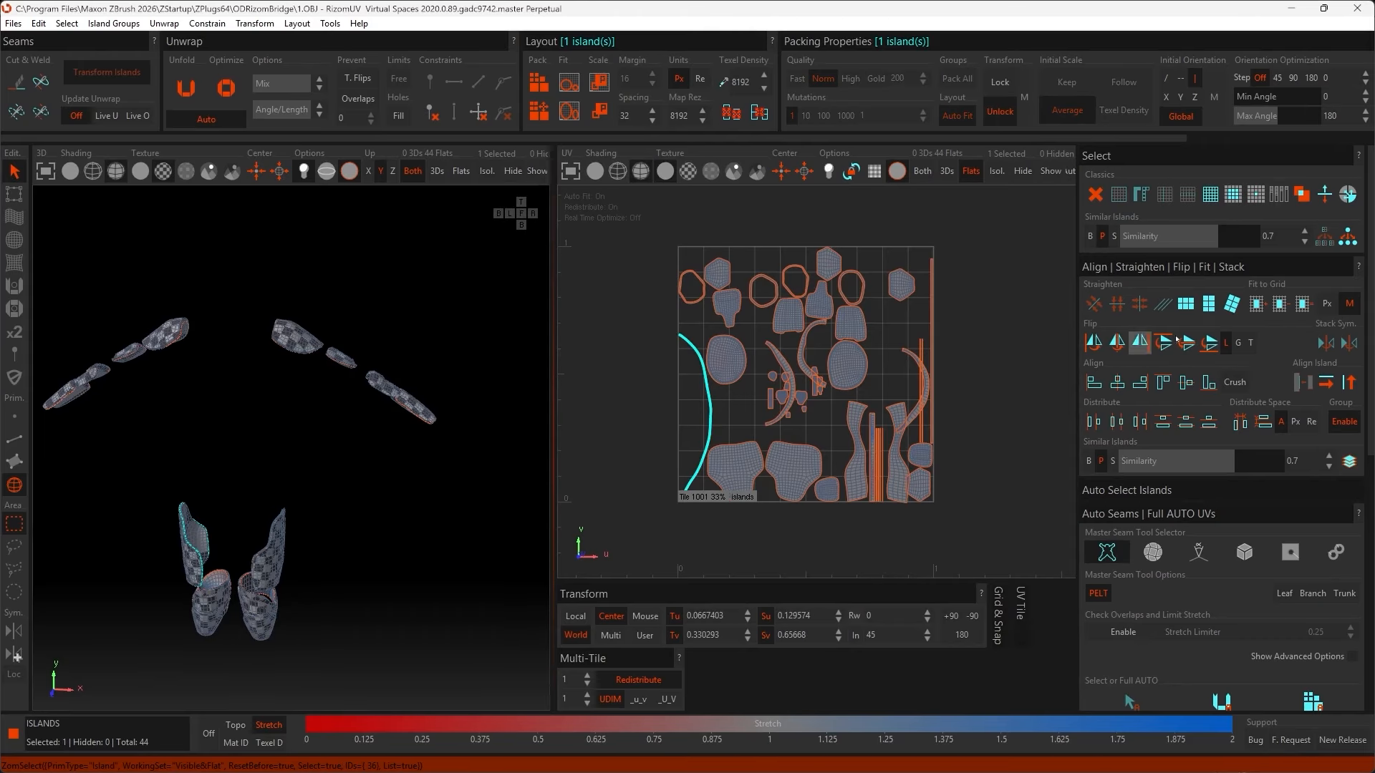
left_click(889, 371)
Step: Try to straighten the curved rim strip of the left rounded bottom piece into a rectangle
left_click(925, 380)
scroll(217, 594, "up", 4)
left_click_drag(214, 669, 265, 501, "alt")
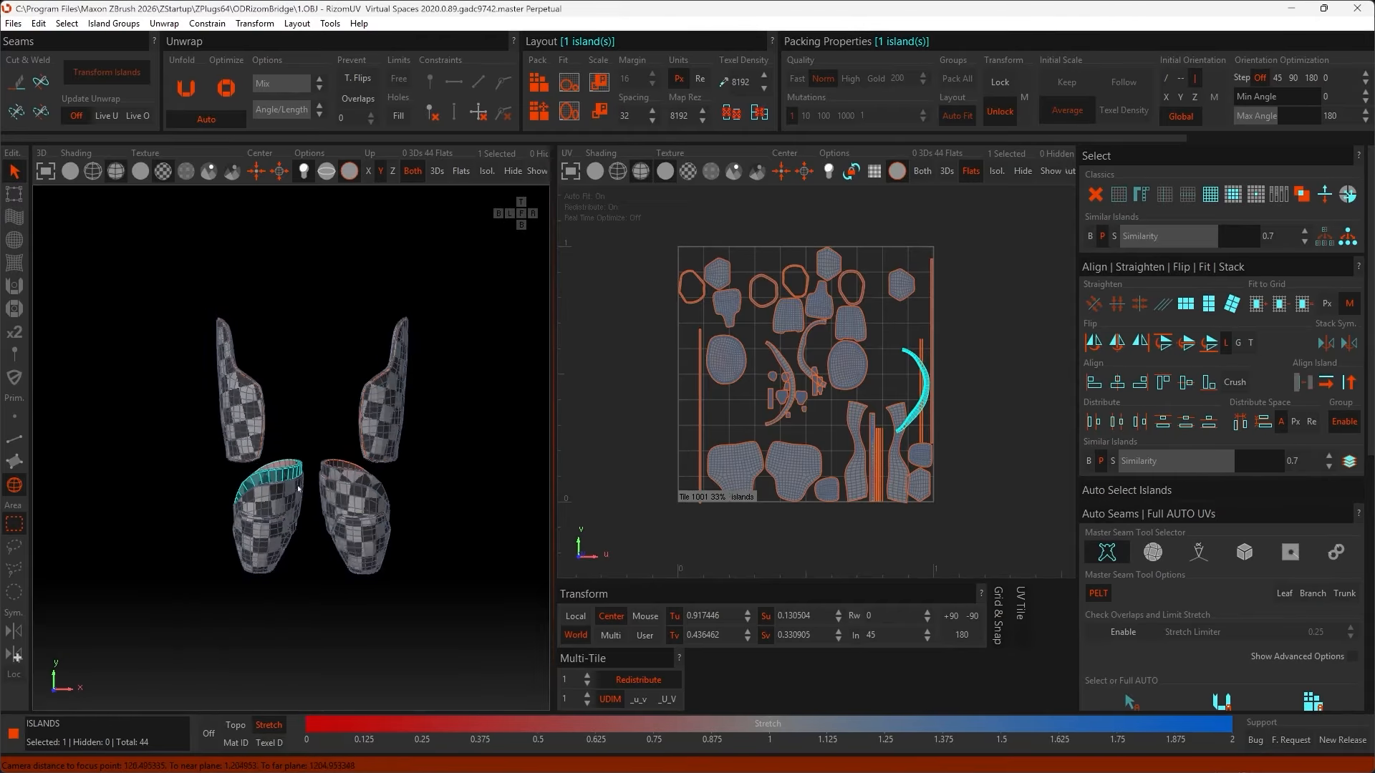
scroll(265, 494, "up", 2)
left_click(1209, 304)
left_click(888, 387)
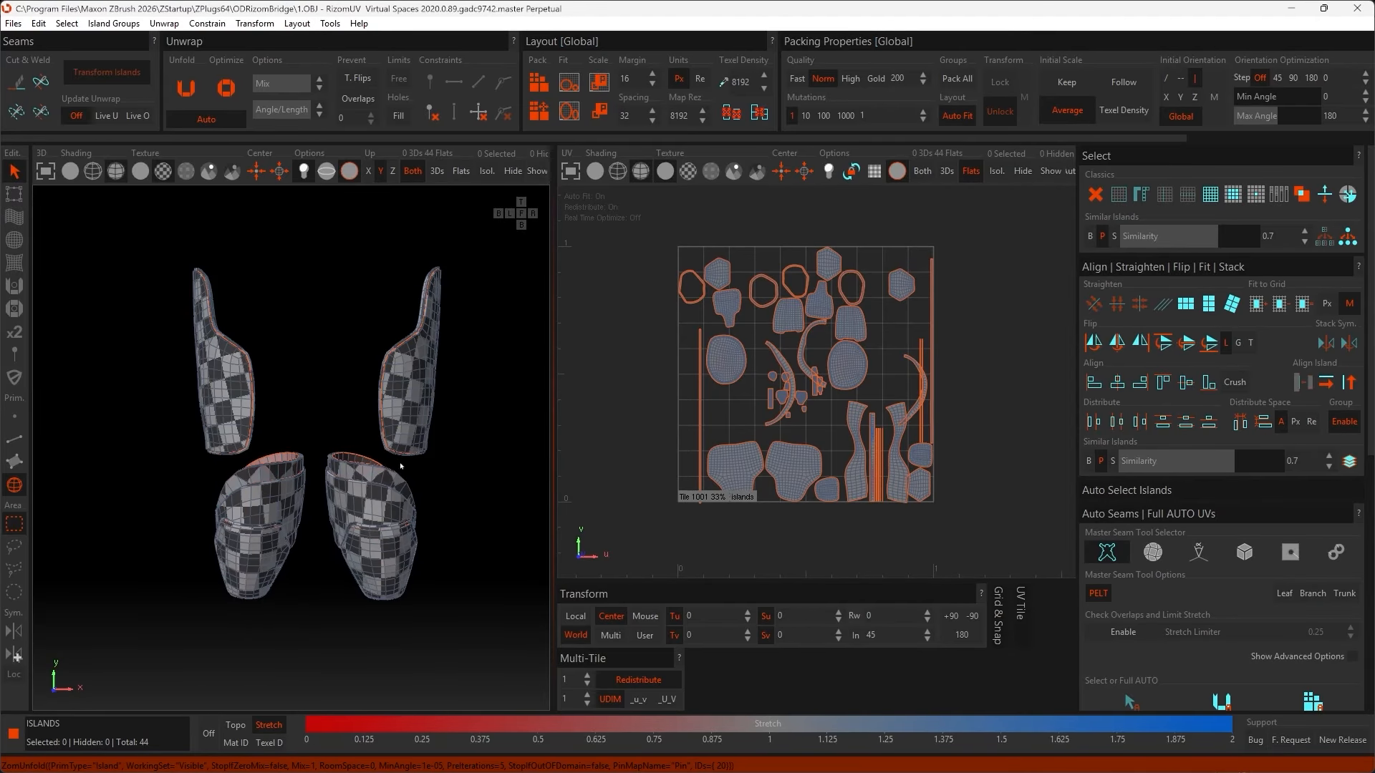
Step: Set the packing quality to High and repack all islands
left_click(800, 448)
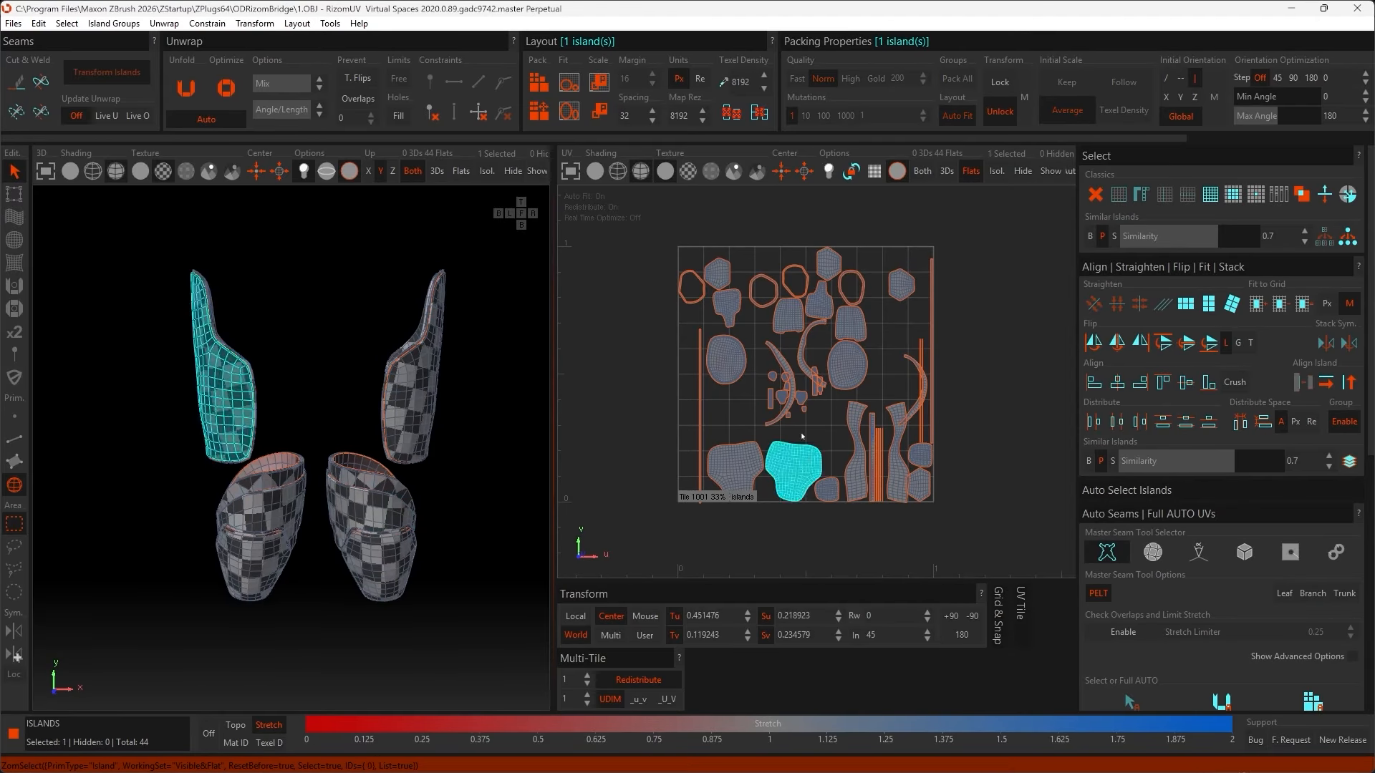
left_click(727, 366)
scroll(509, 587, "down", 5)
scroll(441, 405, "up", 8)
left_click(732, 411)
scroll(351, 389, "down", 8)
left_click(850, 78)
key("p")
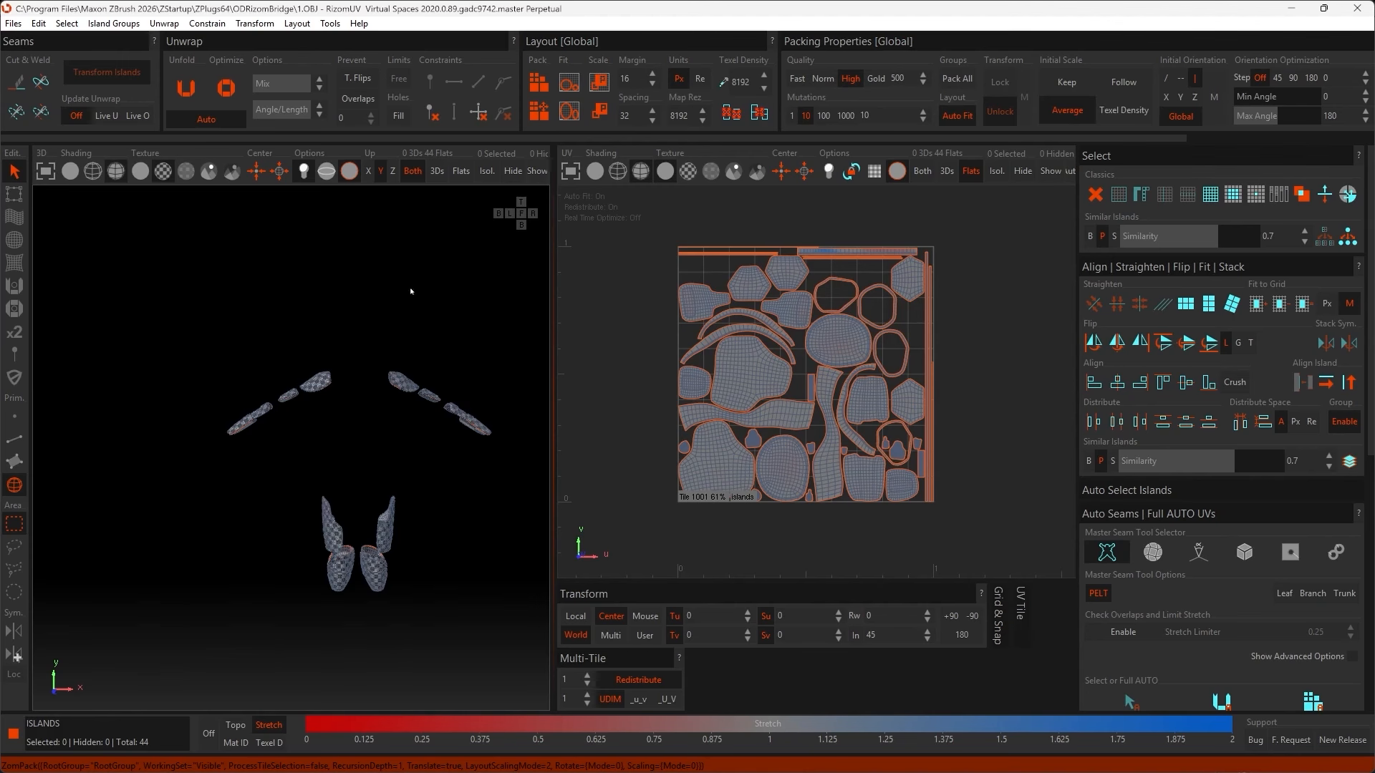
Step: Select the outer-face island of the left tall lower plate and rotate it upright
scroll(359, 565, "up", 5)
left_click(438, 462)
left_click(308, 609)
left_click(281, 462)
left_click_drag(881, 423, 888, 272)
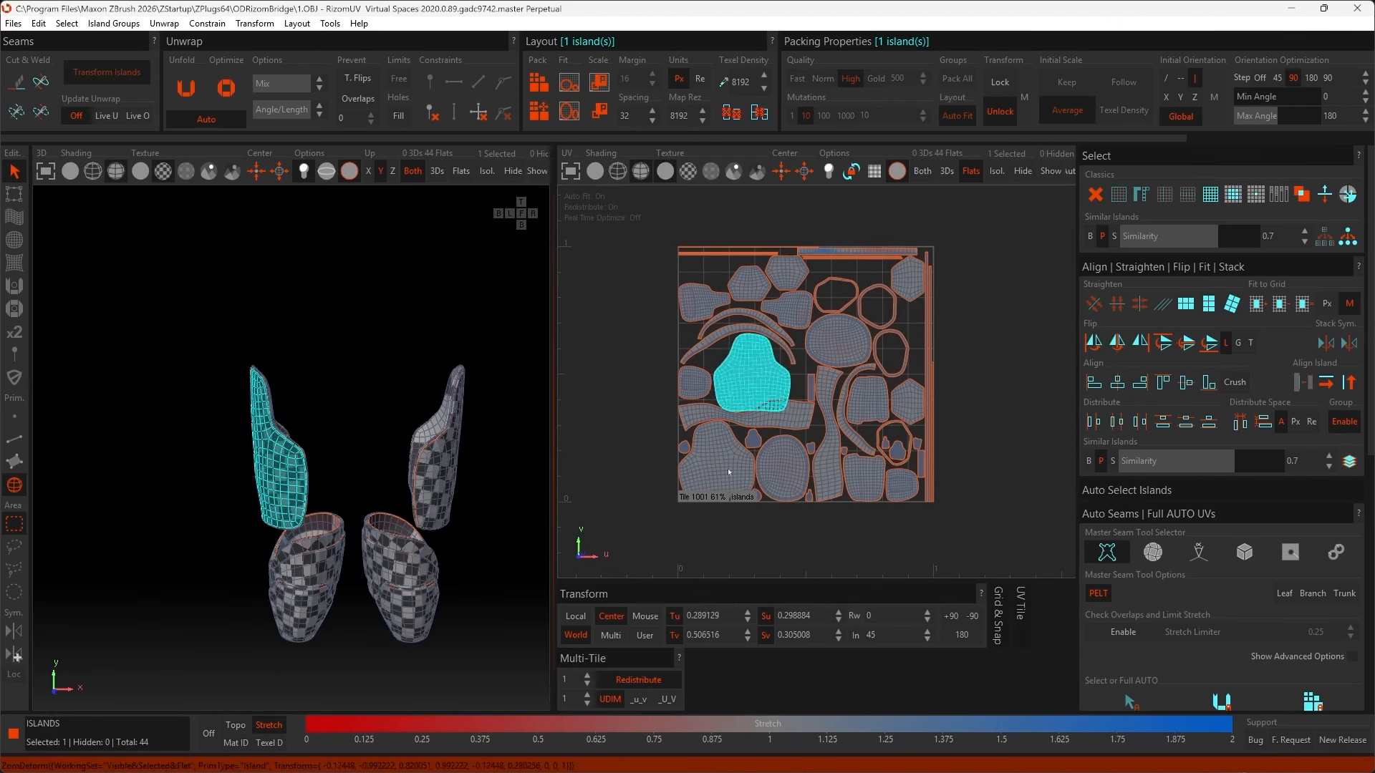
Step: Select the lower-segment islands of both rounded bottom pieces and rotate them by +90 degrees
left_click(728, 472)
left_click(751, 387, "ctrl")
left_click(409, 613)
left_click(307, 617, "ctrl")
left_click(945, 617)
Step: Rotate the upper-segment island of the right rounded bottom piece by +90 and then 180 degrees, and clear the selection
left_click(404, 564)
left_click(315, 564, "ctrl")
left_click(315, 564)
left_click(401, 565)
left_click(949, 617)
left_click(962, 636)
left_click(313, 565, "ctrl")
left_click(430, 316)
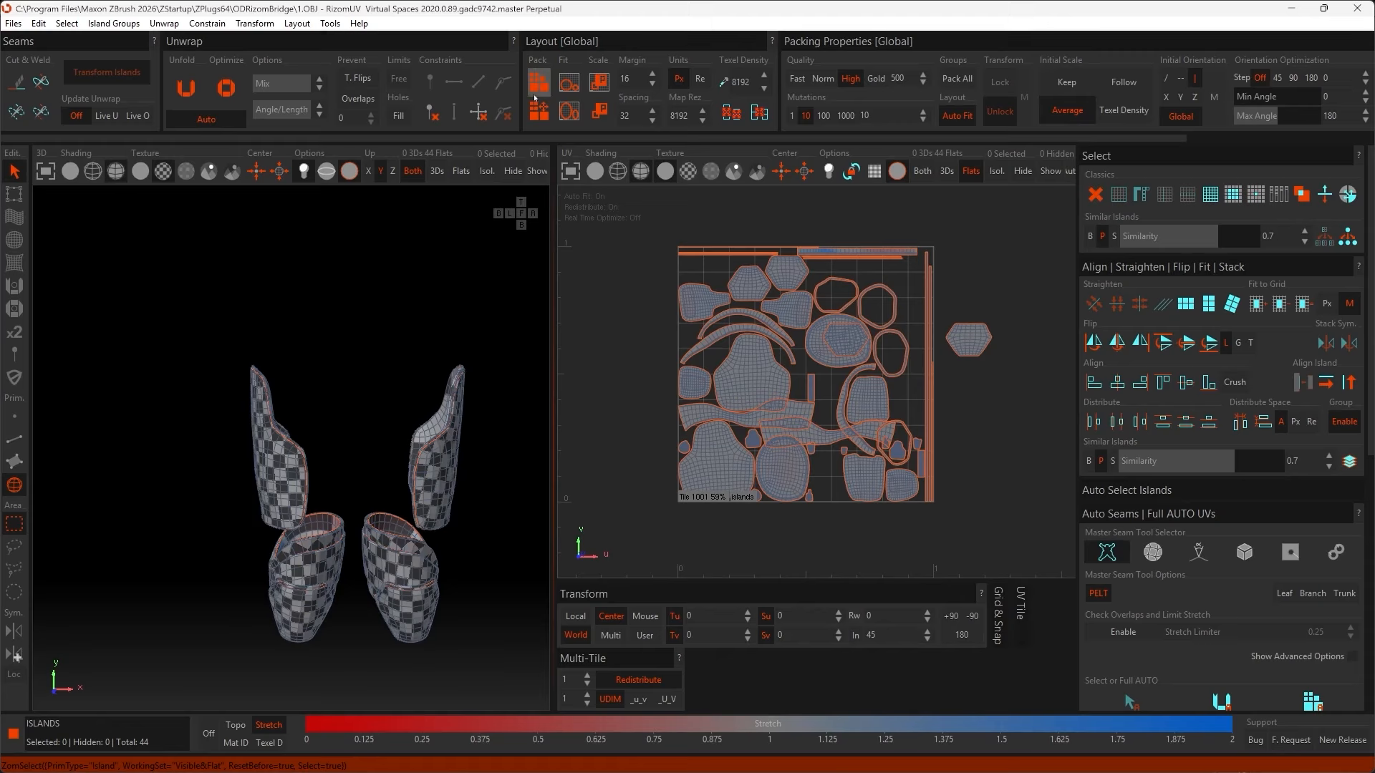
Step: In edge mode, select short cross edges on the closed ring-shaped rim islands and cut them open
key("F2")
scroll(858, 287, "up", 6)
left_click(878, 285)
scroll(880, 284, "down", 3)
left_click_drag(372, 516, 315, 387, "alt")
scroll(354, 401, "up", 6)
left_click(330, 573)
scroll(329, 573, "down", 4)
left_click_drag(330, 501, 430, 459, "alt")
scroll(465, 465, "up", 5)
left_click(467, 469, "ctrl")
key("c")
scroll(469, 462, "down", 3)
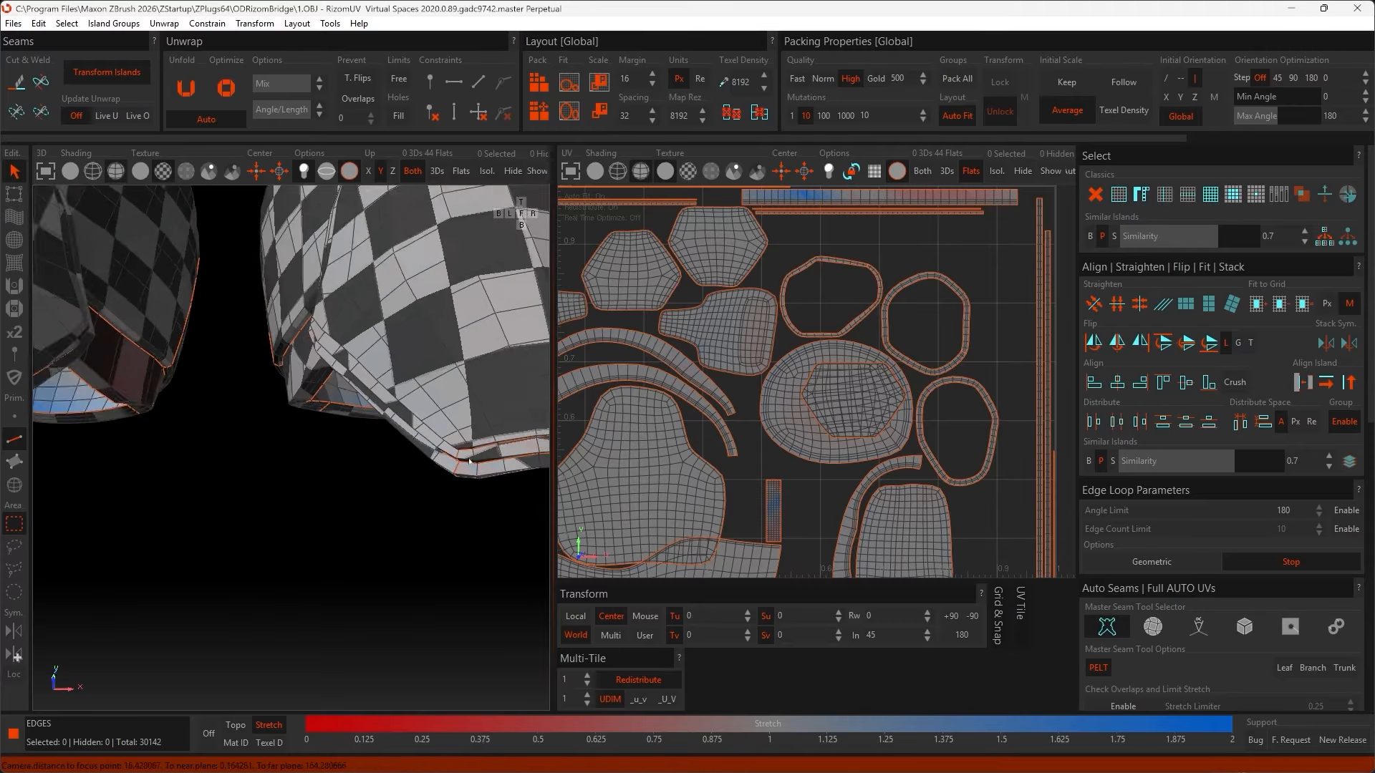
Step: Unfold the cut-open rim islands, select them in island mode and straighten them into strips
scroll(469, 462, "down", 4)
key("u")
key("F4")
left_click(805, 282)
left_click(991, 250, "ctrl")
left_click(998, 461, "ctrl")
left_click(1209, 303)
scroll(865, 351, "down", 4)
left_click(954, 495)
left_click(1209, 304)
Step: Clear the island selection and pack all islands into the UV tile
left_click(712, 333)
scroll(387, 402, "down", 6)
middle_click_drag(365, 229, 406, 500, "alt")
left_click_drag(406, 500, 358, 512, "alt")
left_click(510, 523)
left_click(289, 355)
left_click(519, 502)
left_click(344, 421)
key("p")
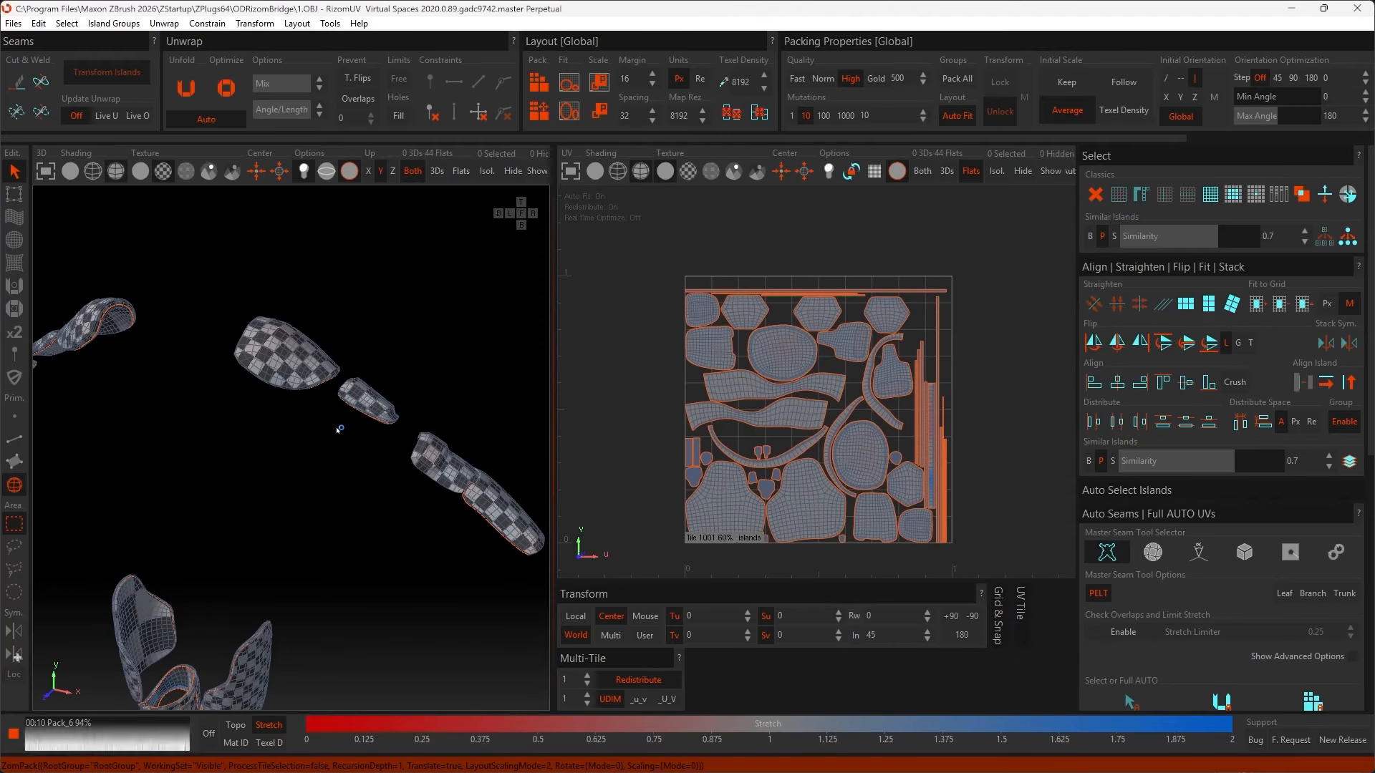
Step: Repack the armour plates' UV islands and save the OBJ file over the bridge file
scroll(338, 430, "down", 5)
middle_click_drag(338, 430, 406, 301, "alt")
left_click_drag(405, 301, 444, 272, "alt")
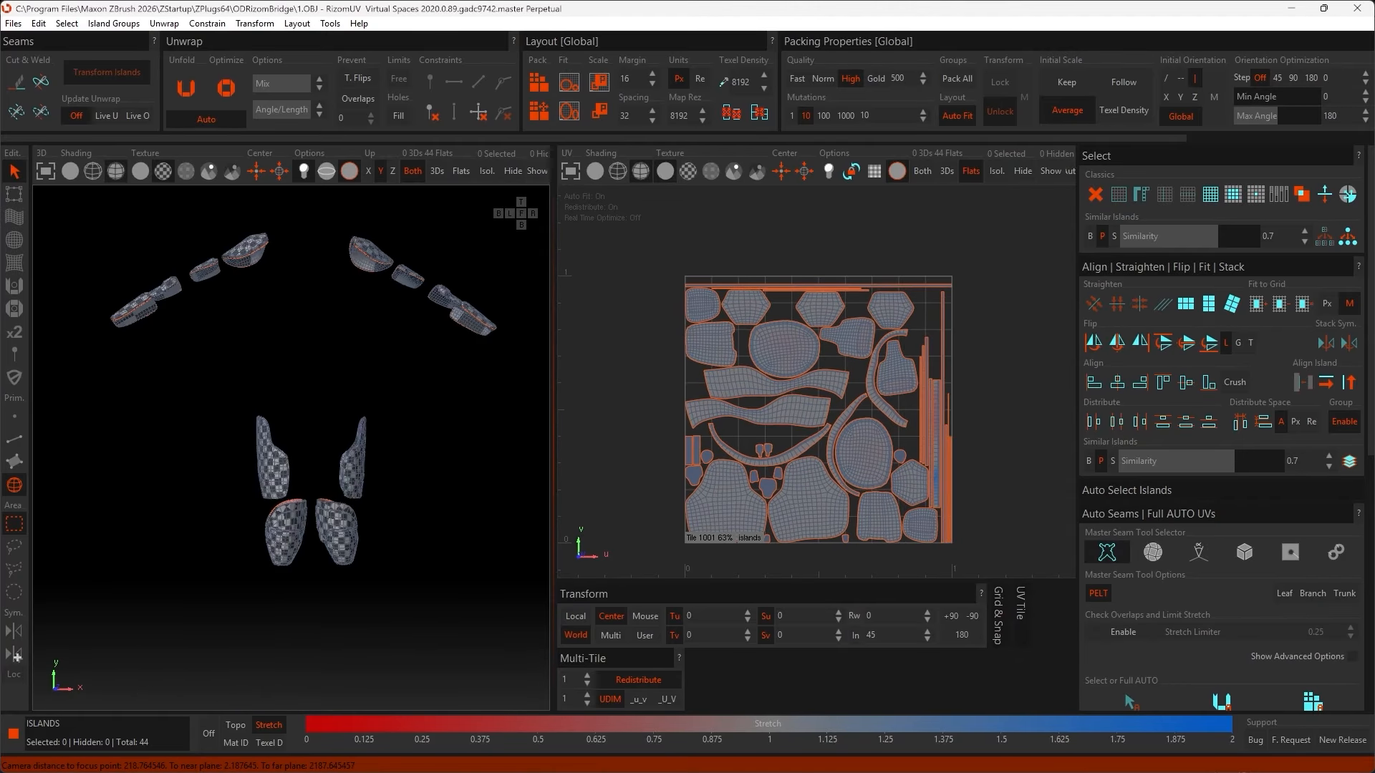
left_click(18, 24)
left_click(18, 23)
left_click(19, 24)
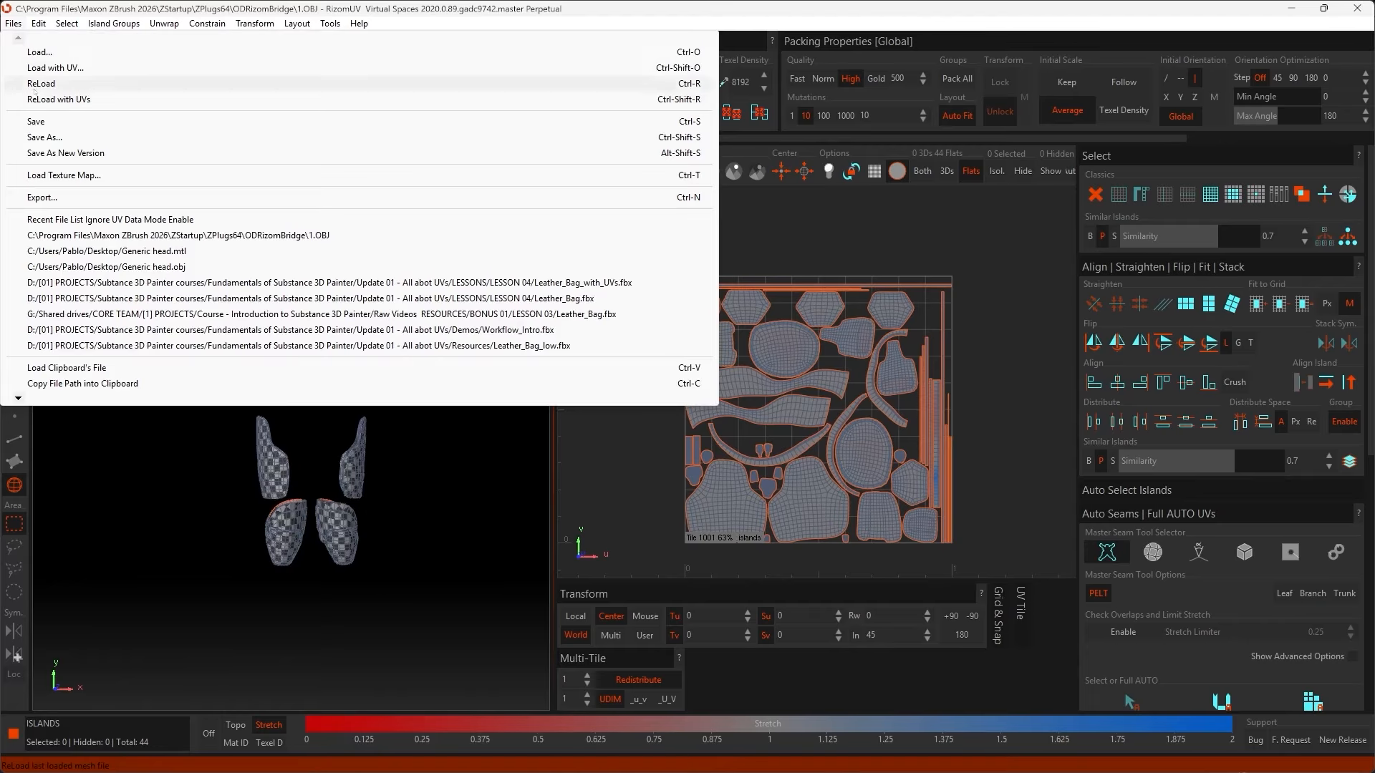
left_click(39, 121)
key("p")
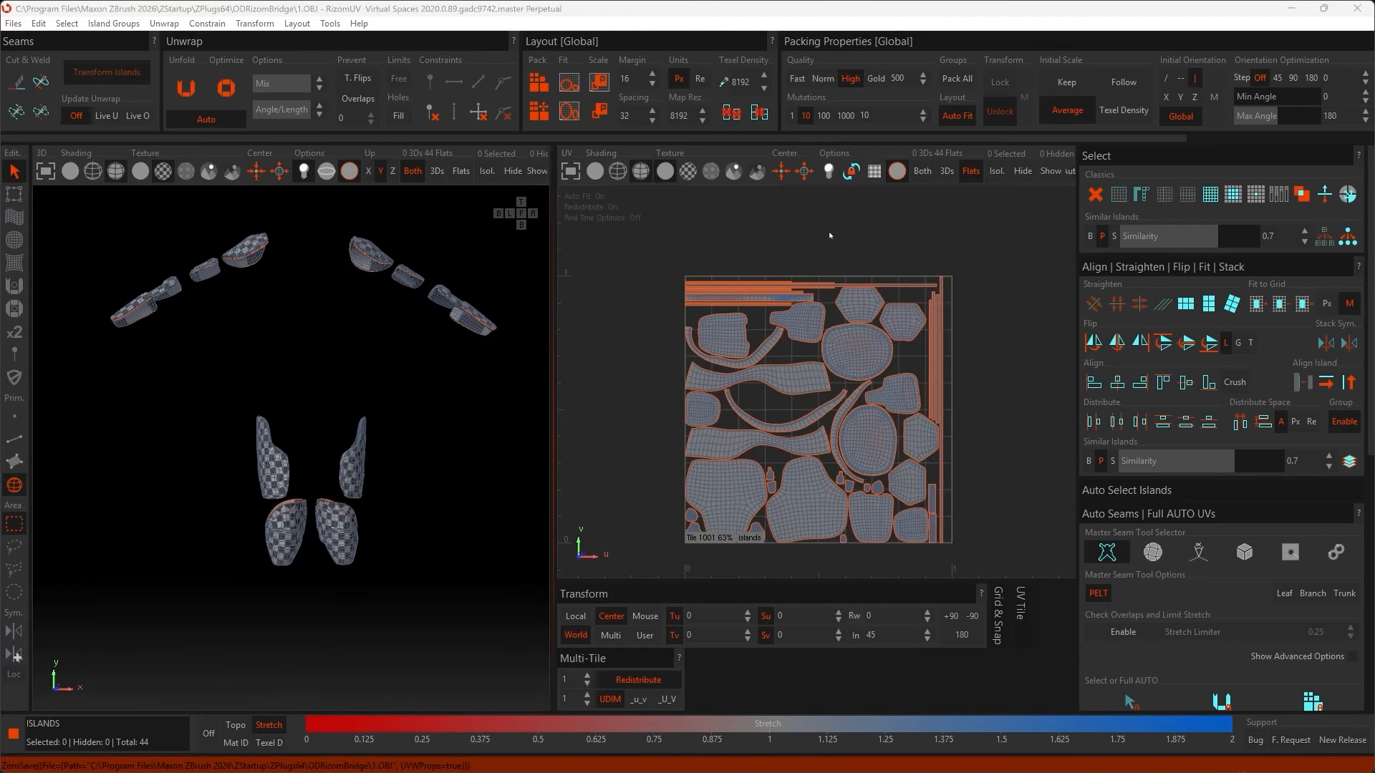
Step: Switch to ZBrush, get the UVs back from RizomUV and preview the layout with Morph UV
key("alt+Tab")
left_click(1285, 297)
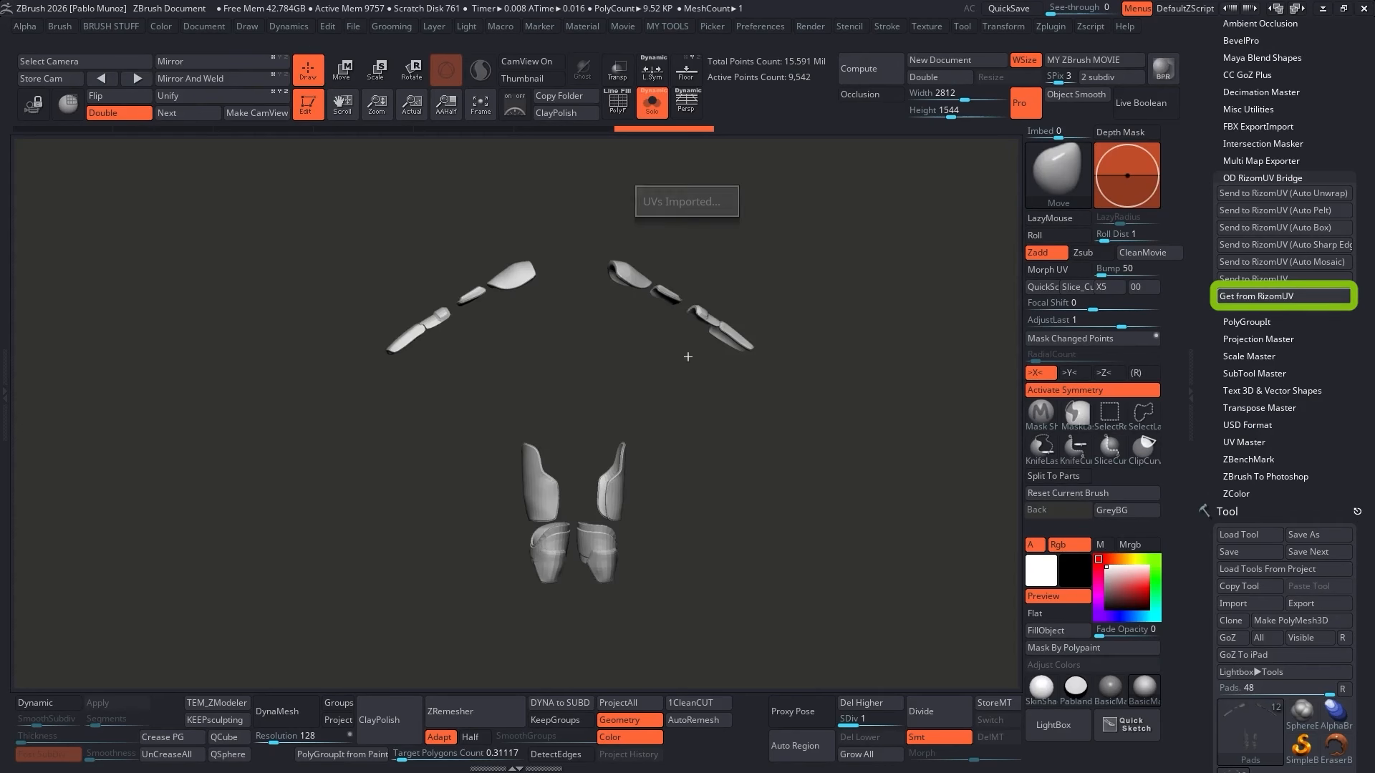
left_click_drag(791, 350, 803, 345)
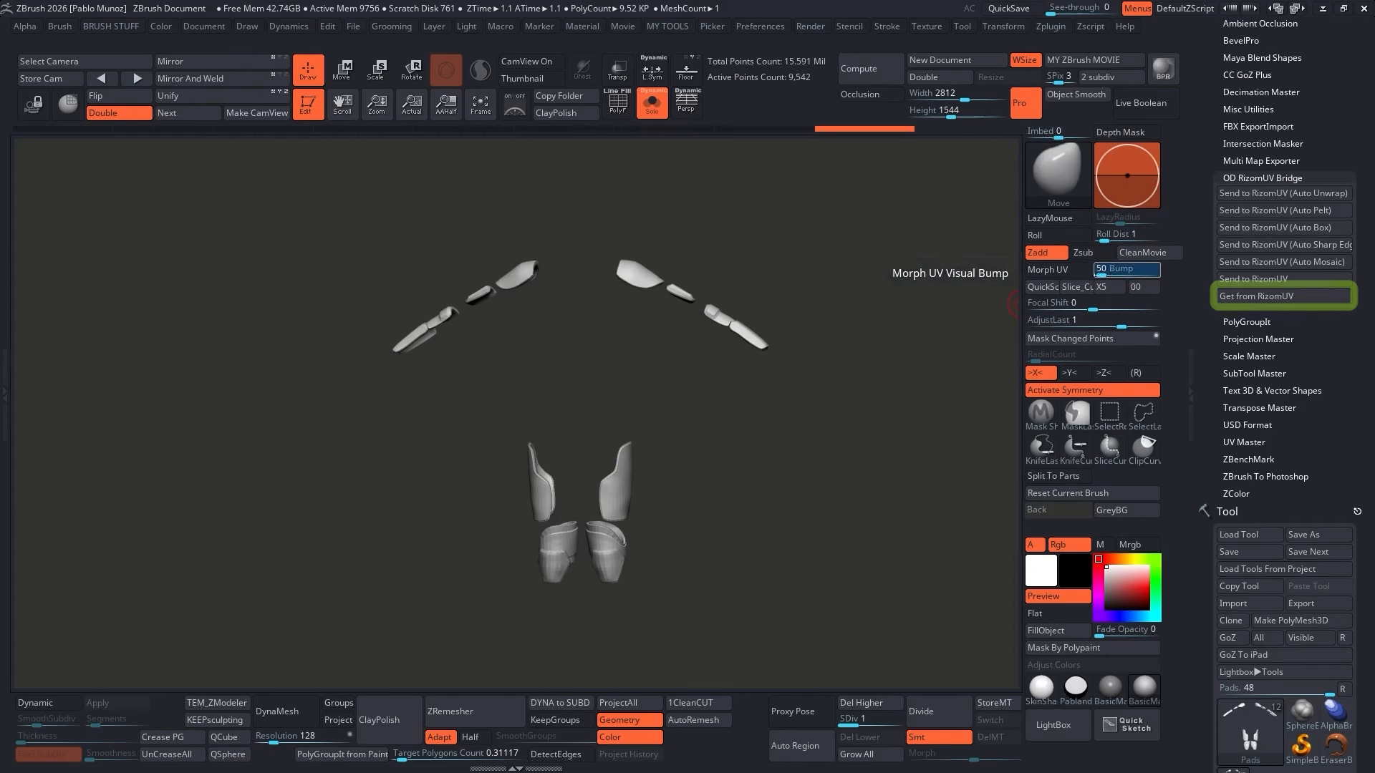
left_click(1078, 277)
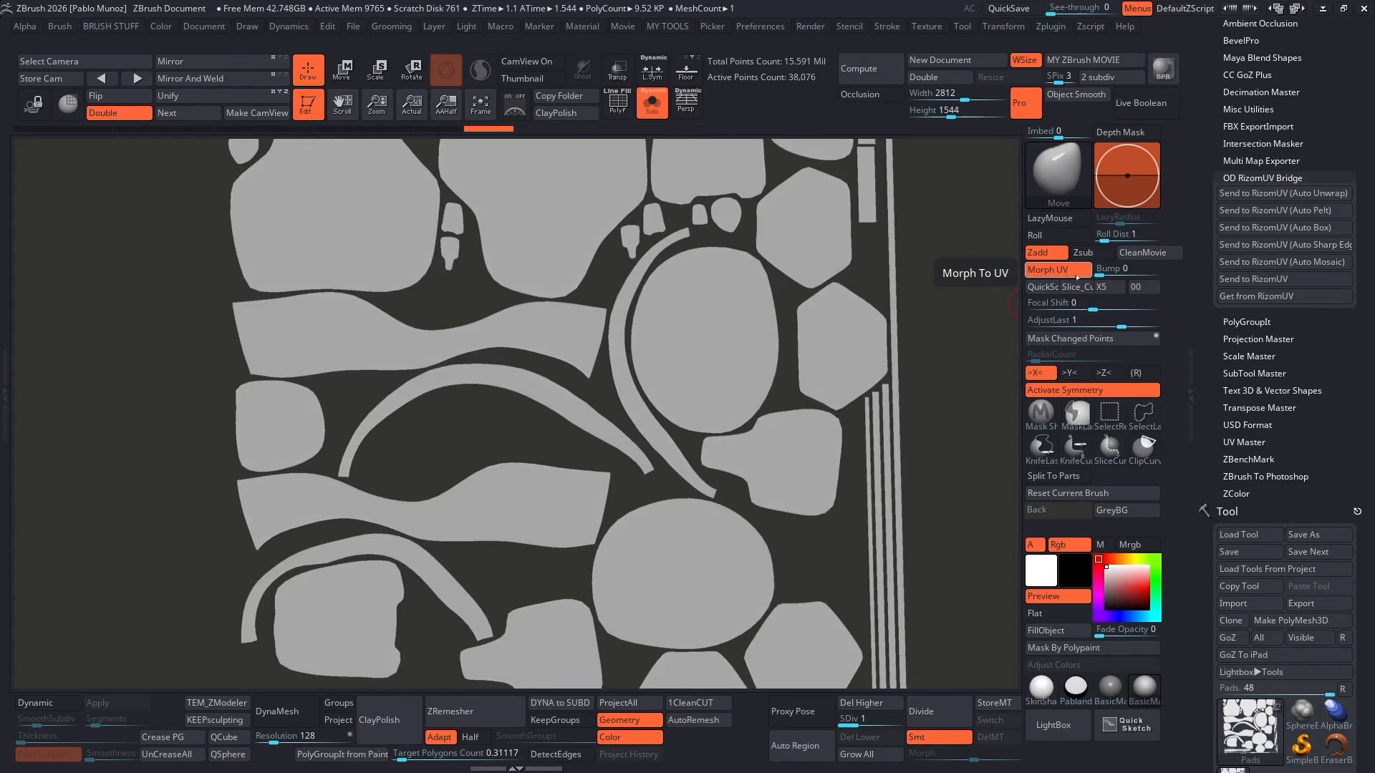
left_click(1058, 270)
Step: Leave Solo mode, select and isolate the chest armour subtool, and send it to RizomUV
key("alt+s")
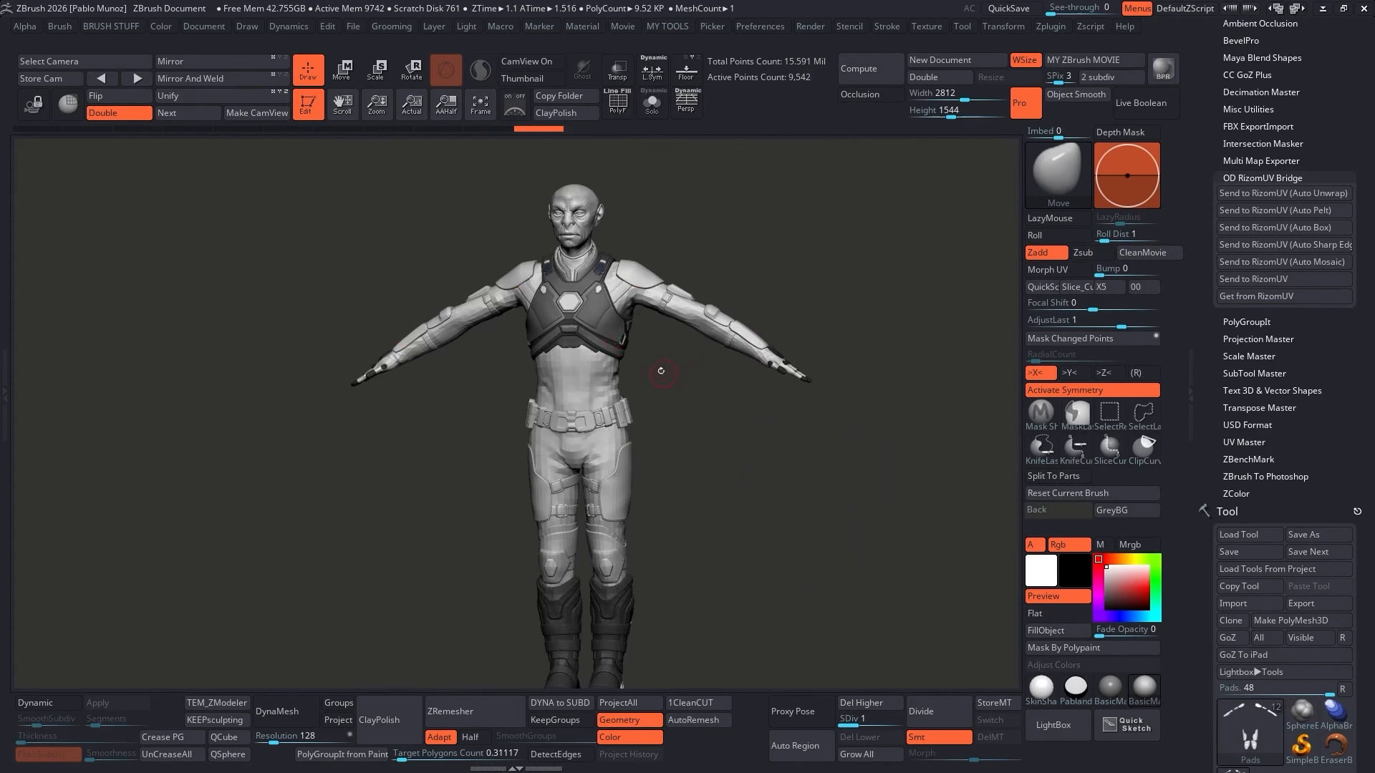
left_click(601, 317, "alt")
key("alt+s")
key("alt+s")
left_click(1284, 279)
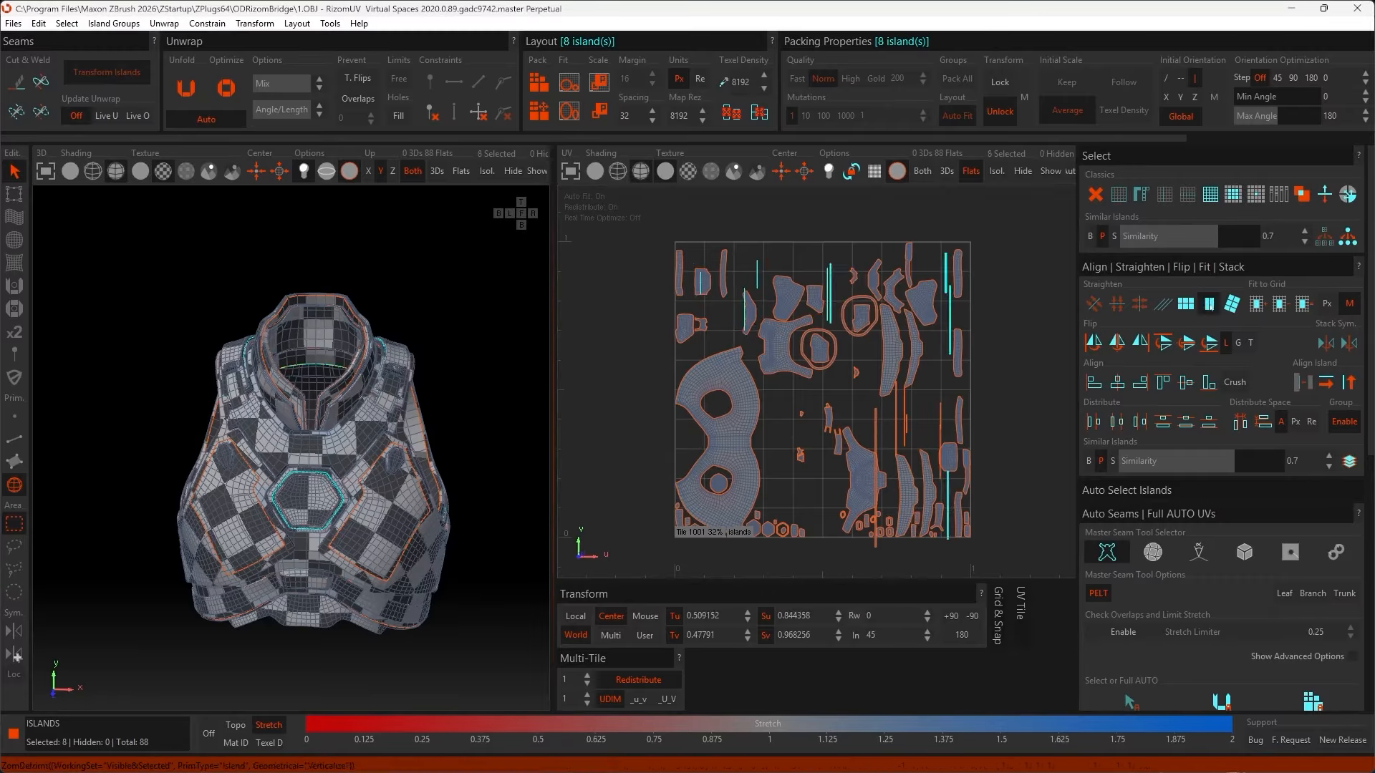
Step: Rotate the selected chest-piece islands by -90 degrees, clear the selection and switch to edge mode
left_click(972, 623)
left_click(888, 557)
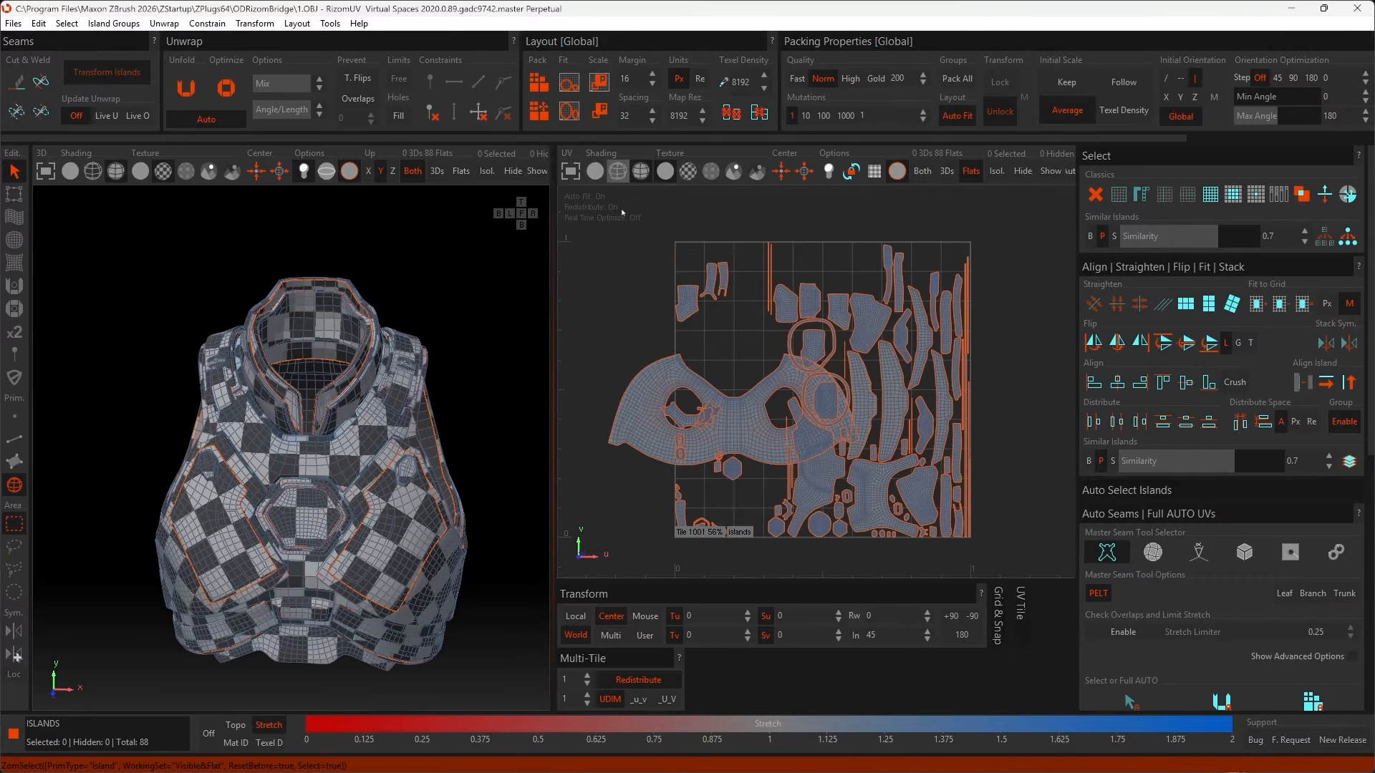
key("F2")
scroll(730, 417, "up", 4)
middle_click_drag(729, 417, 889, 402, "alt")
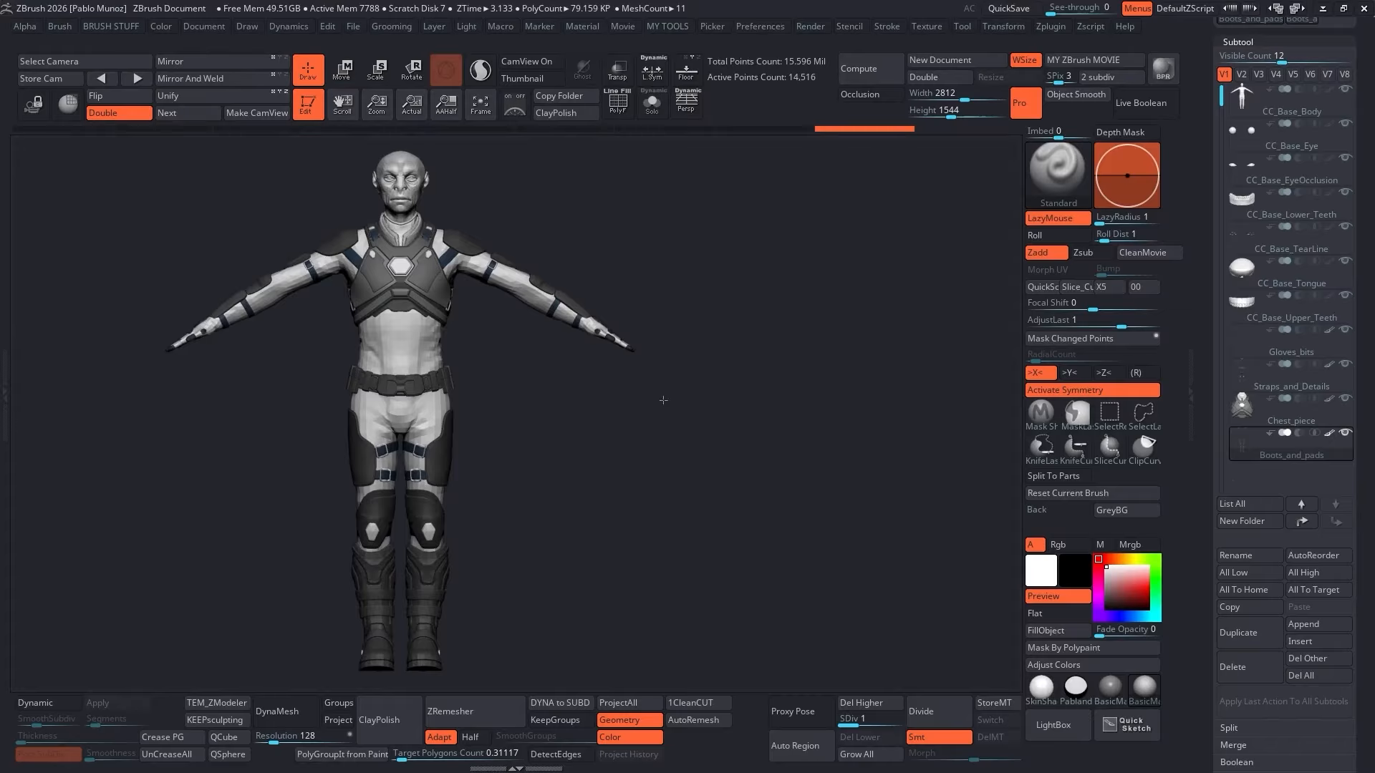
Step: Switch to Character Creator and put the character into the A-Pose calibration pose
left_click_drag(663, 401, 568, 409, "alt")
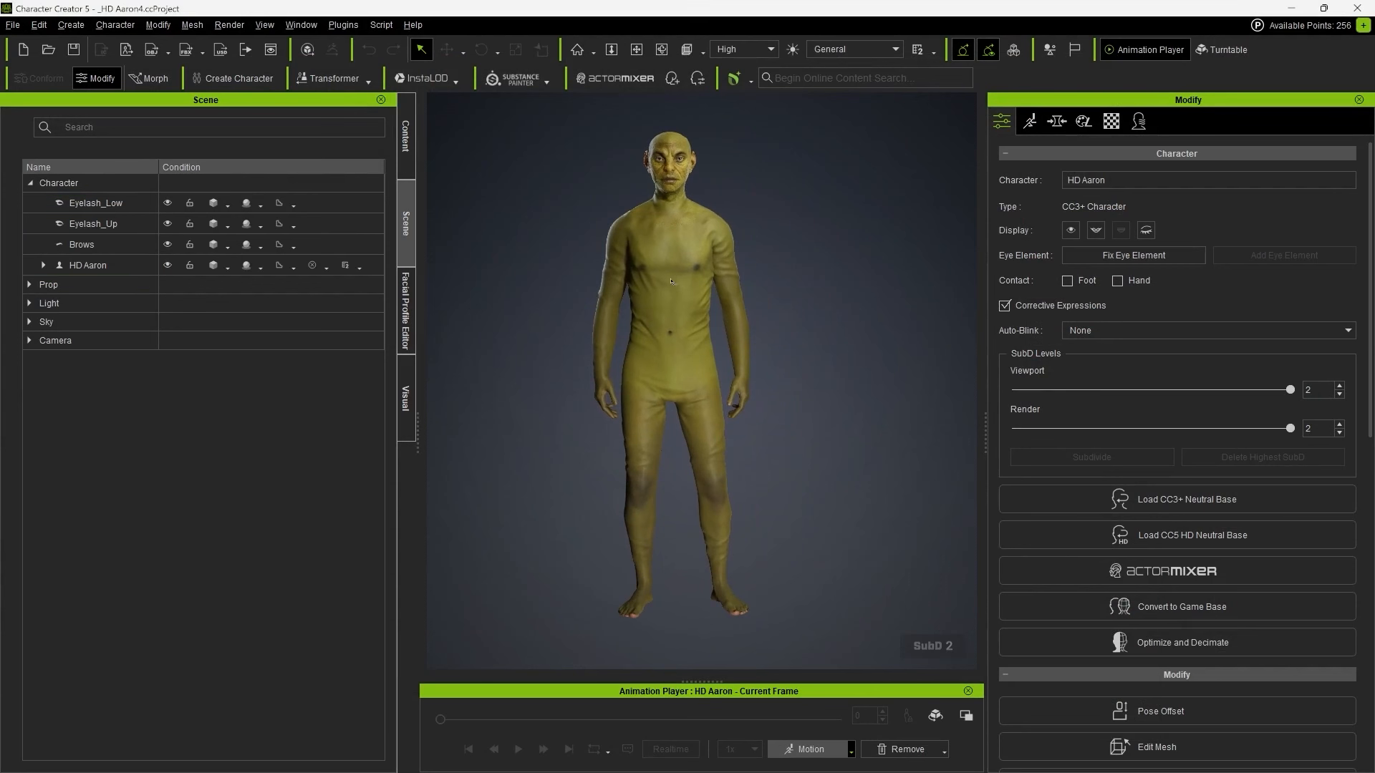
right_click(659, 280)
left_click(803, 226)
right_click_drag(738, 278, 695, 319, "alt")
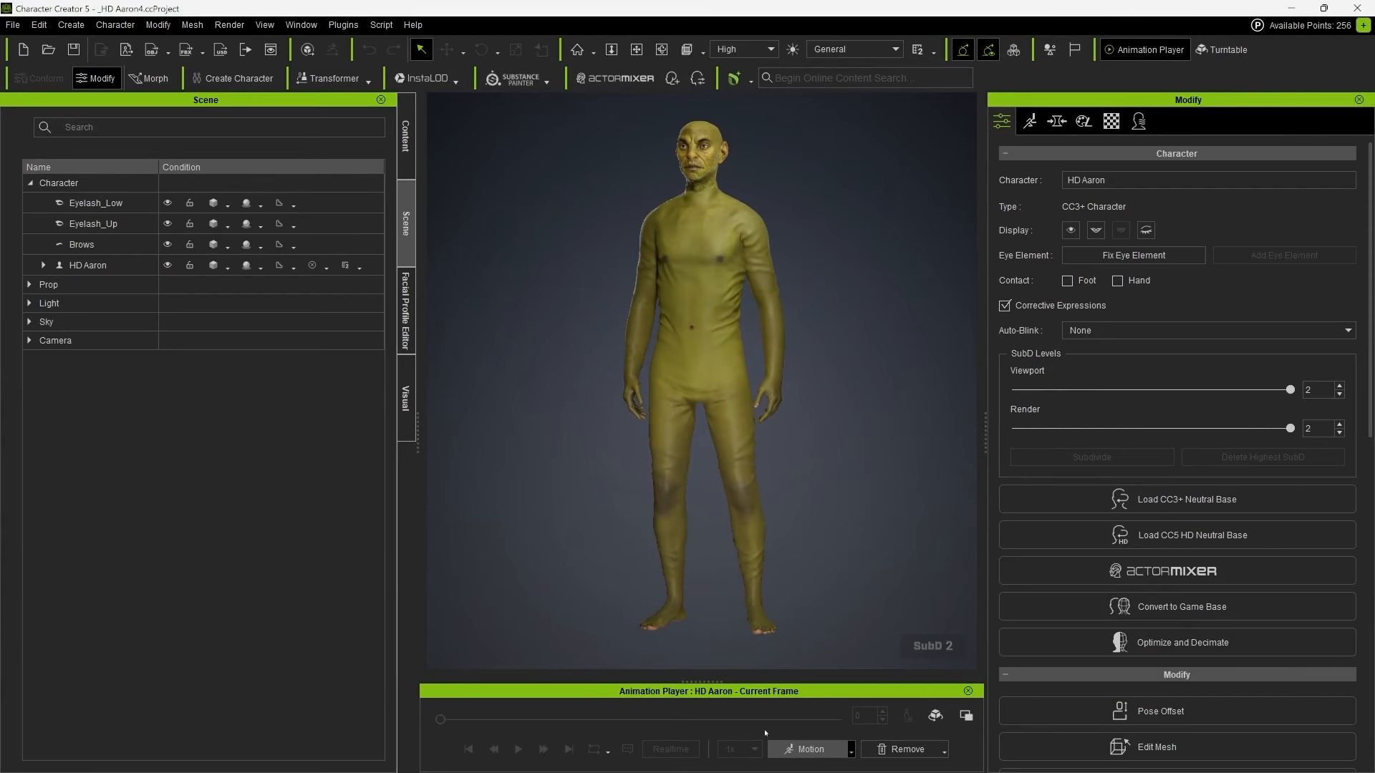
left_click(851, 750)
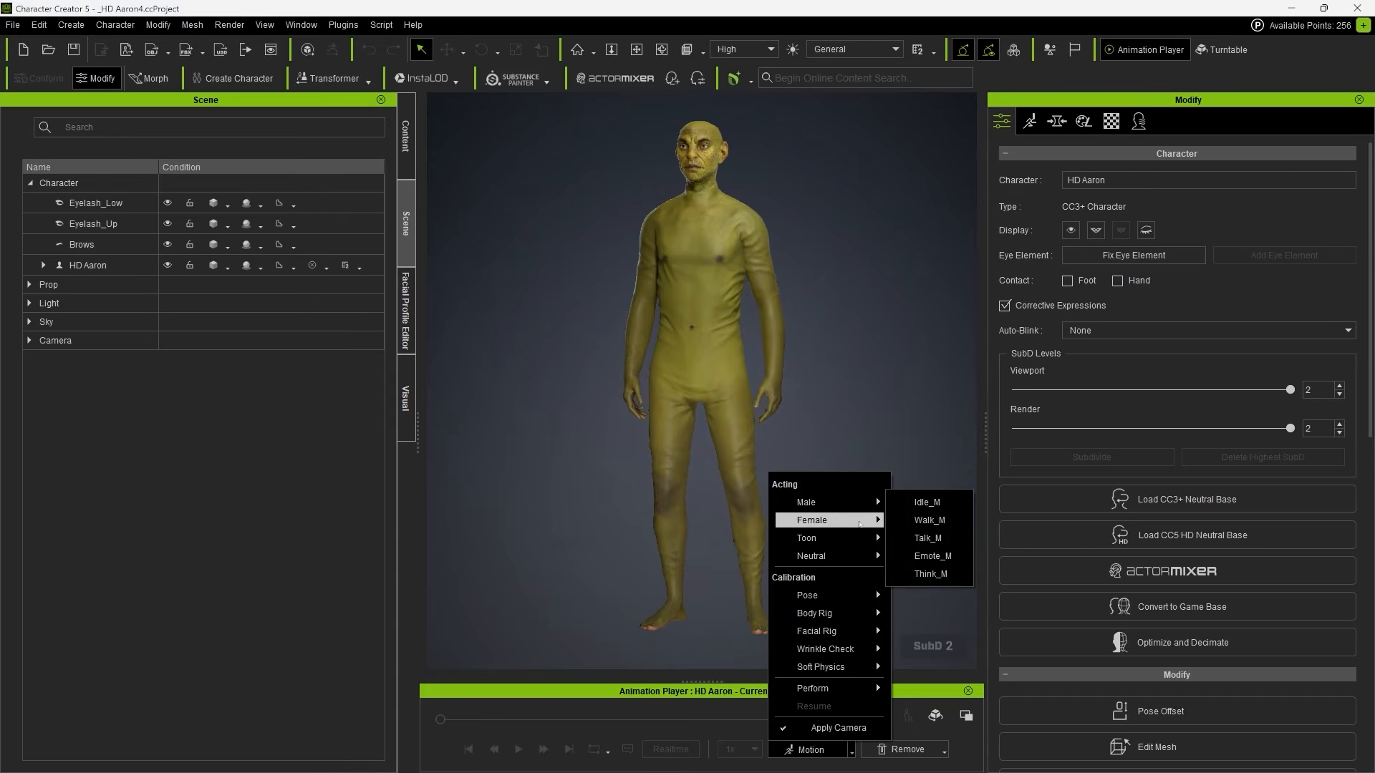
mouse_move(885, 593)
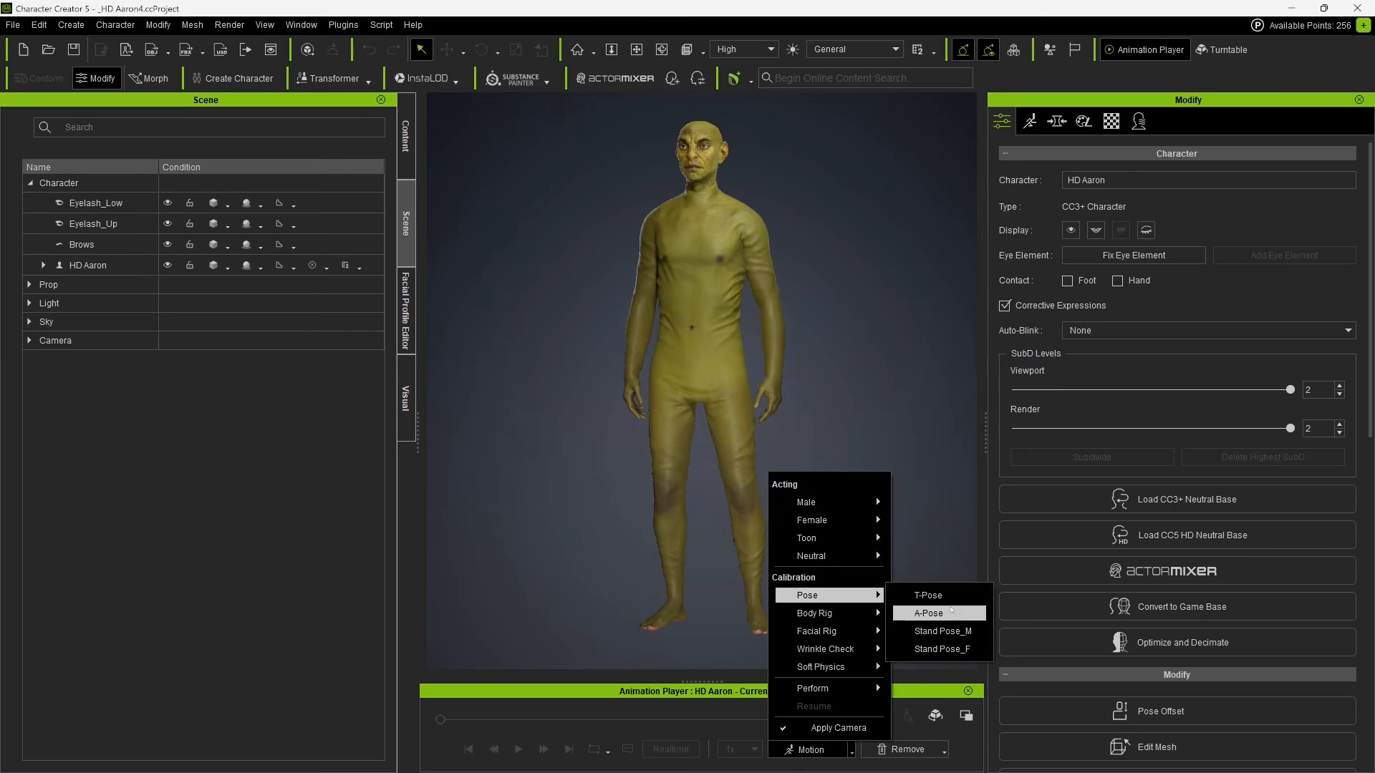
left_click(951, 611)
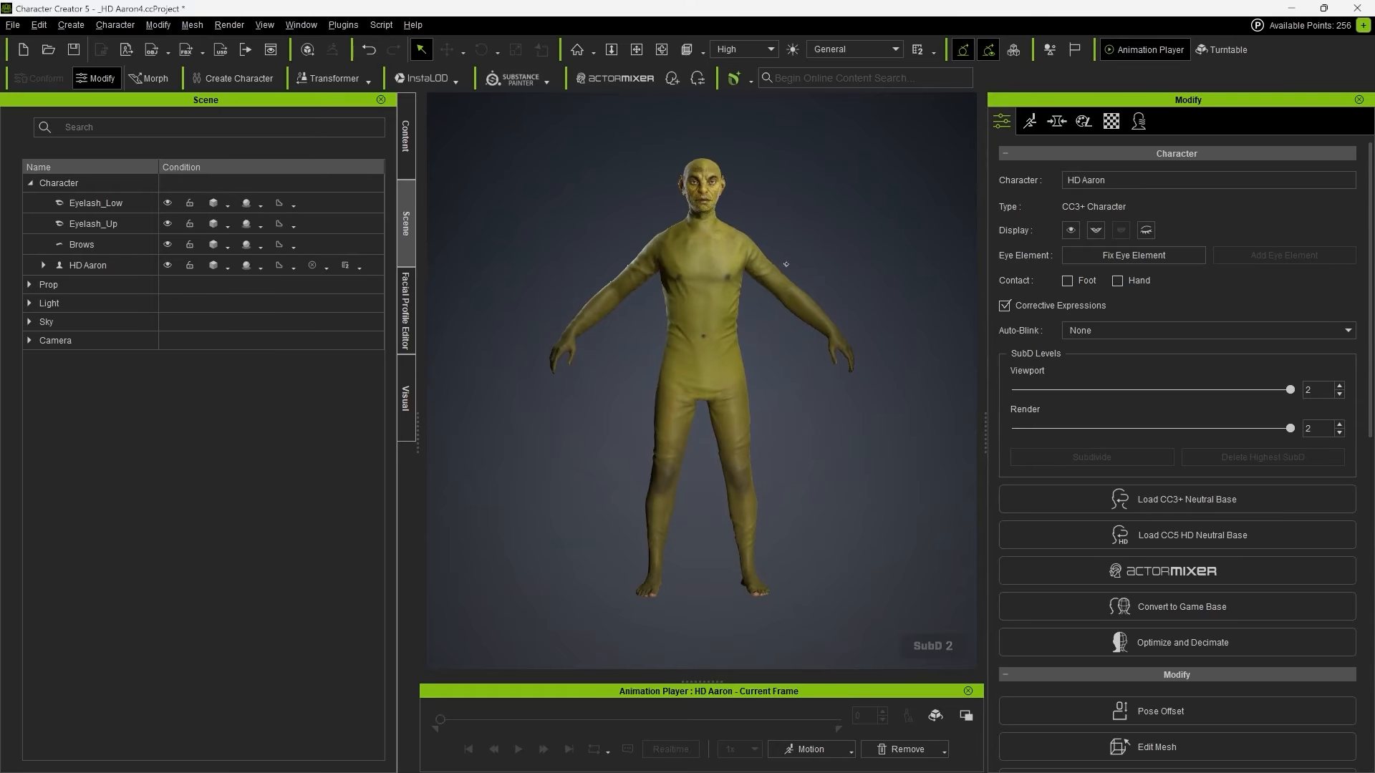
scroll(700, 320, "up", 5)
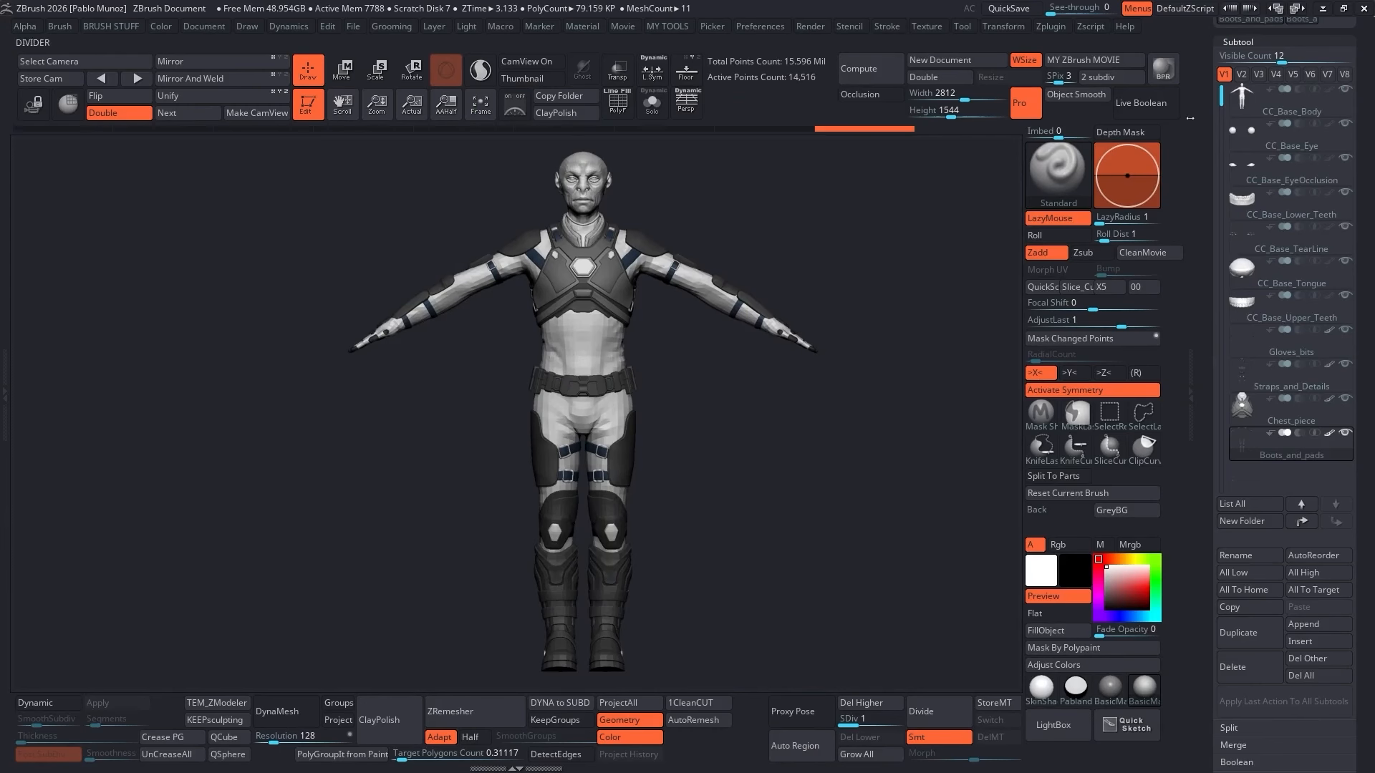
Step: Switch to ZBrush, send all subtools through CC GoZ Plus and update the Character Creator character in A-Pose
scroll(1230, 328, "up", 10)
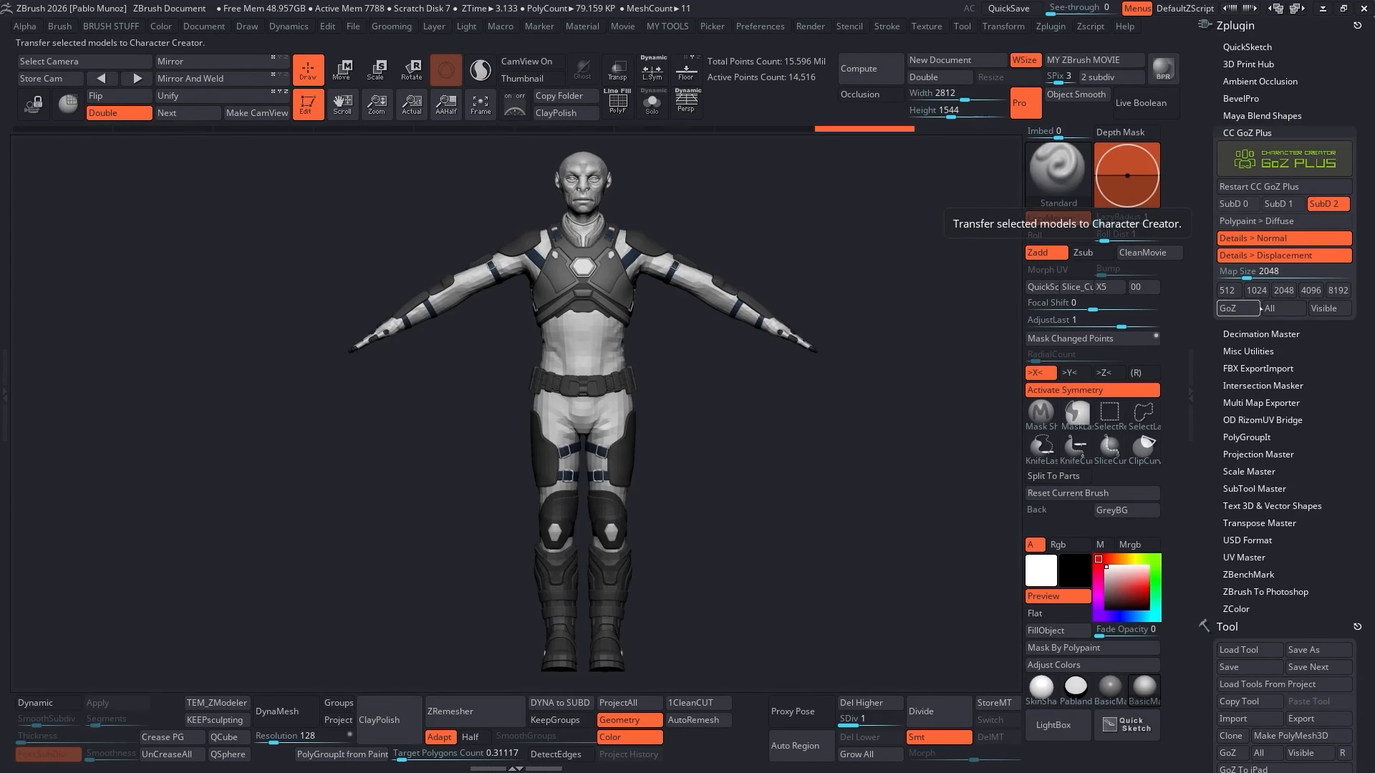
left_click(1270, 308)
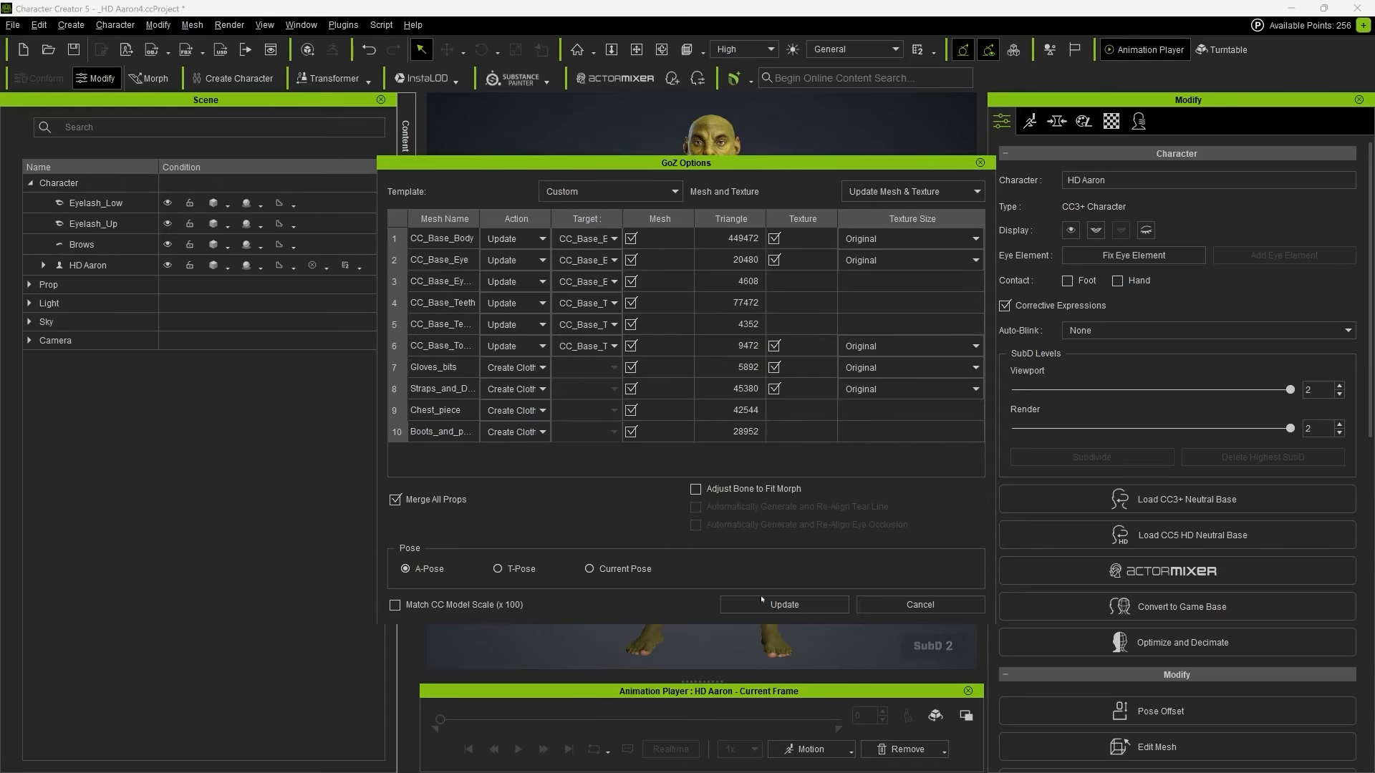
left_click(784, 605)
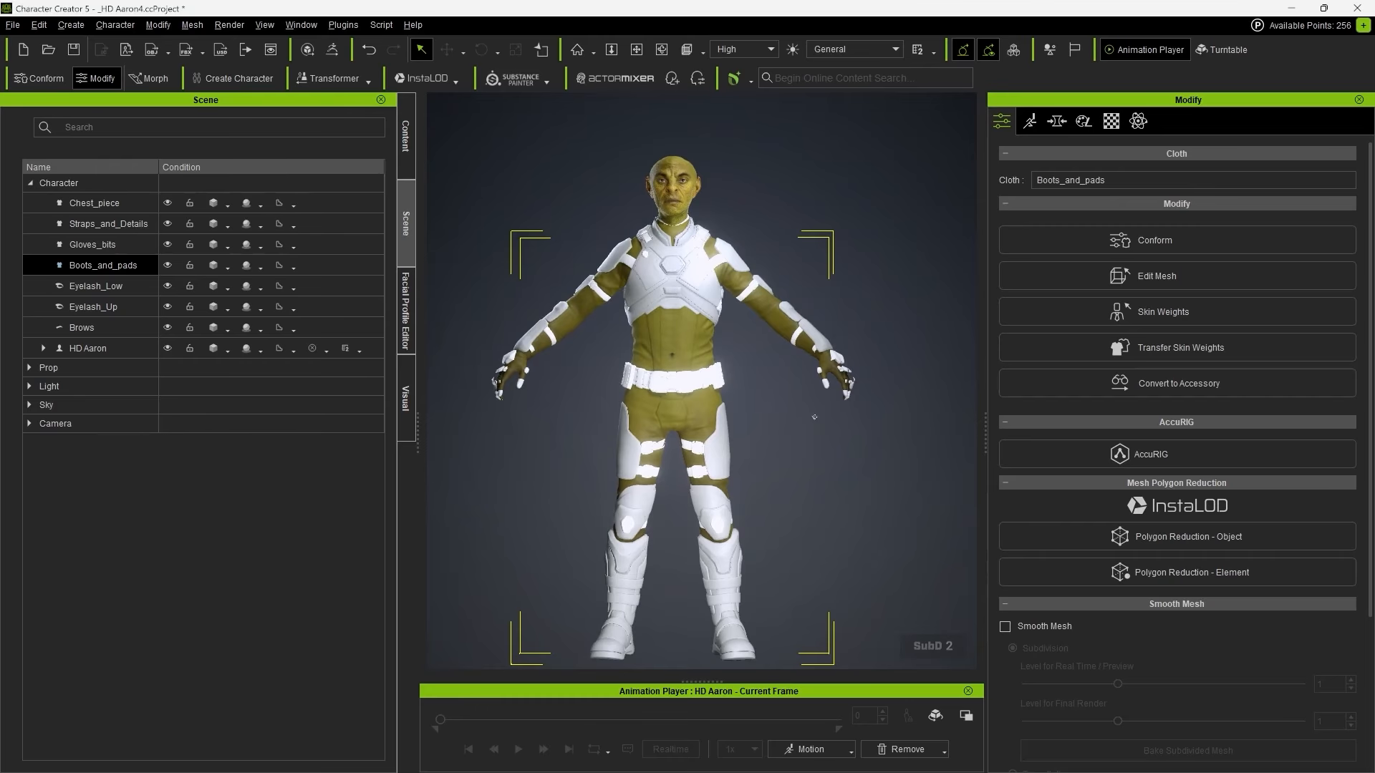
right_click_drag(815, 417, 826, 444)
left_click(825, 443)
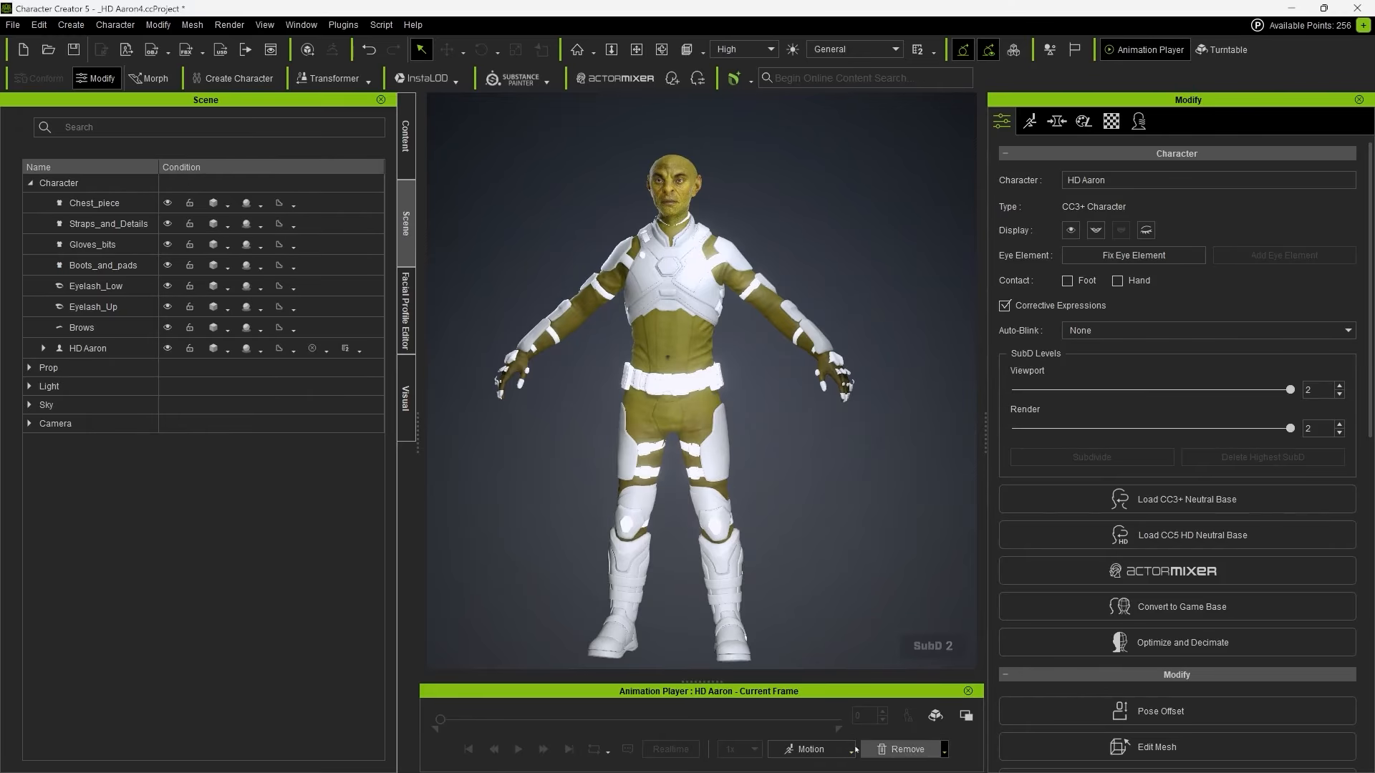
Step: Select the Gloves_bits mesh and transfer skin weights to it with the Gloves template
scroll(864, 482, "up", 6)
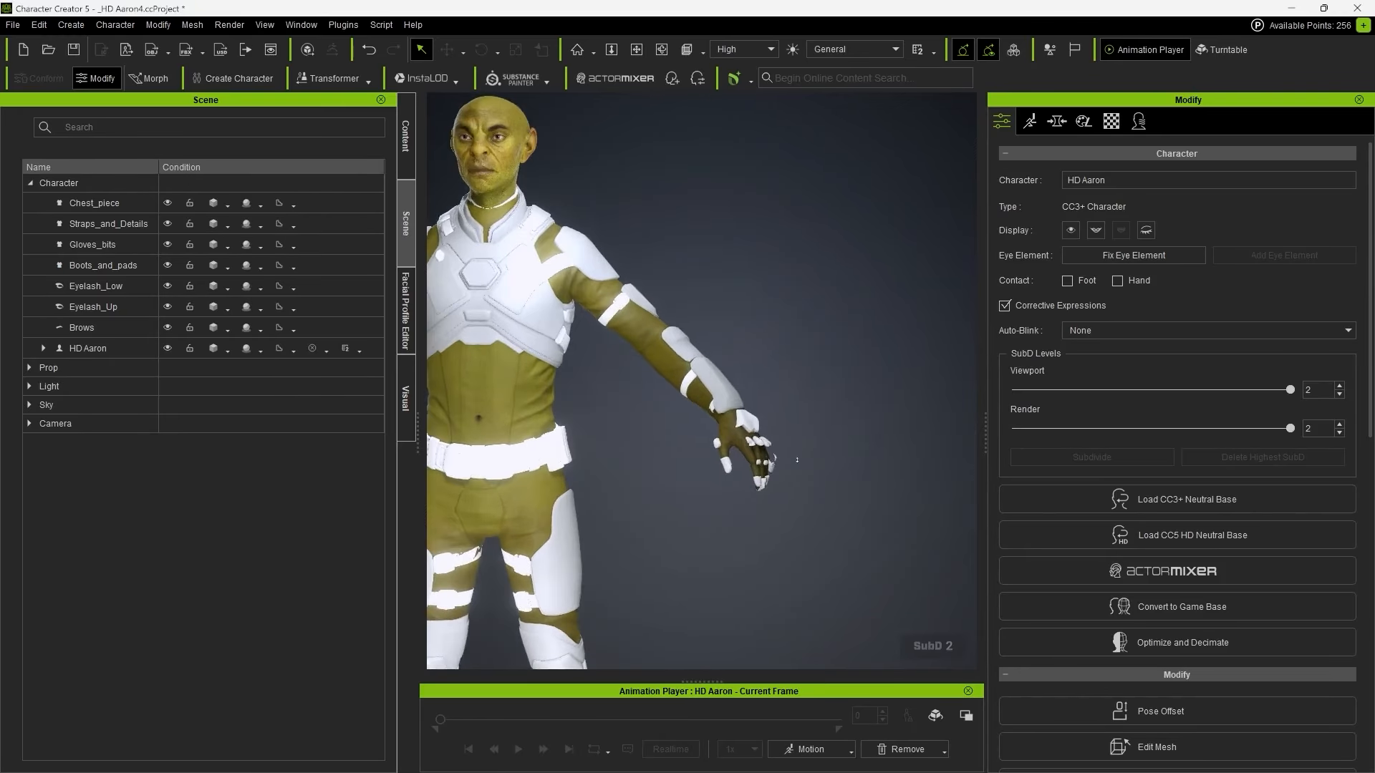
scroll(797, 460, "up", 5)
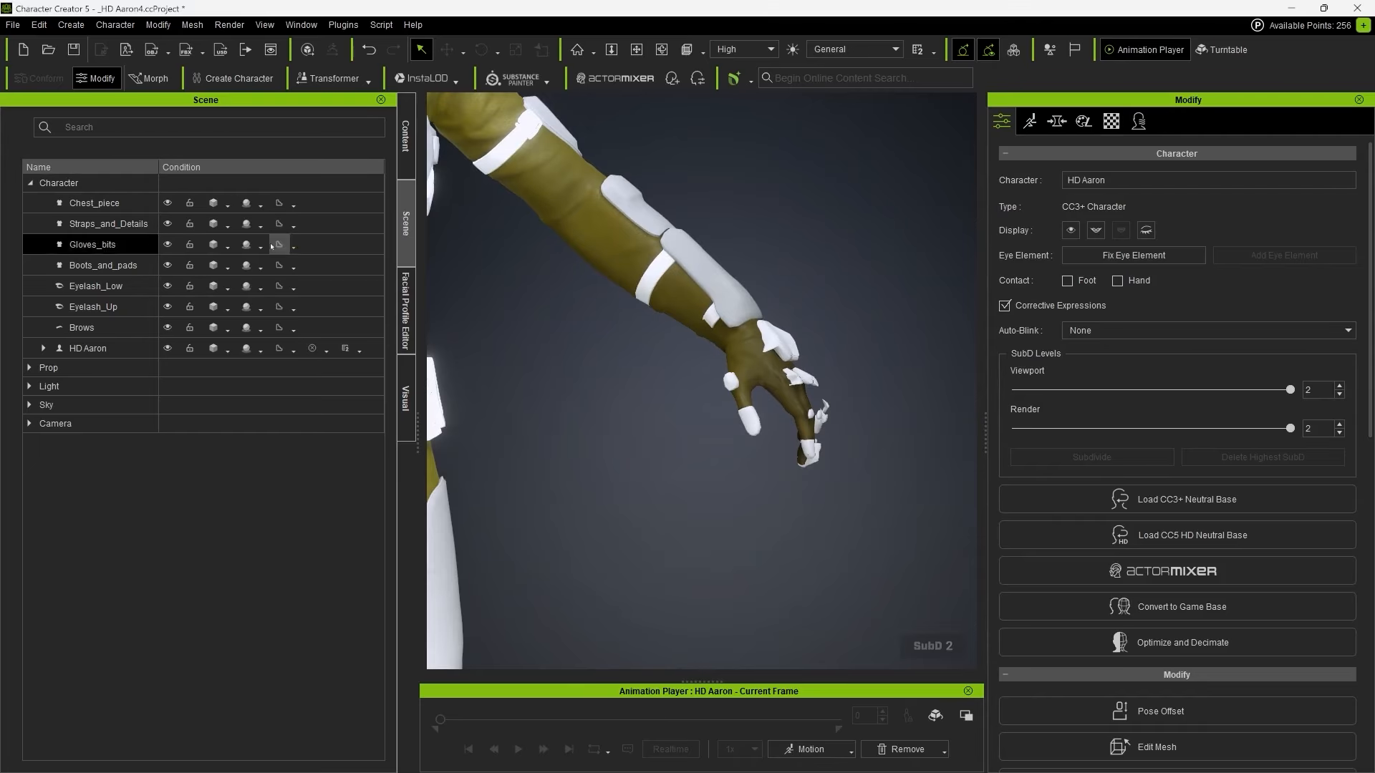
left_click(786, 399)
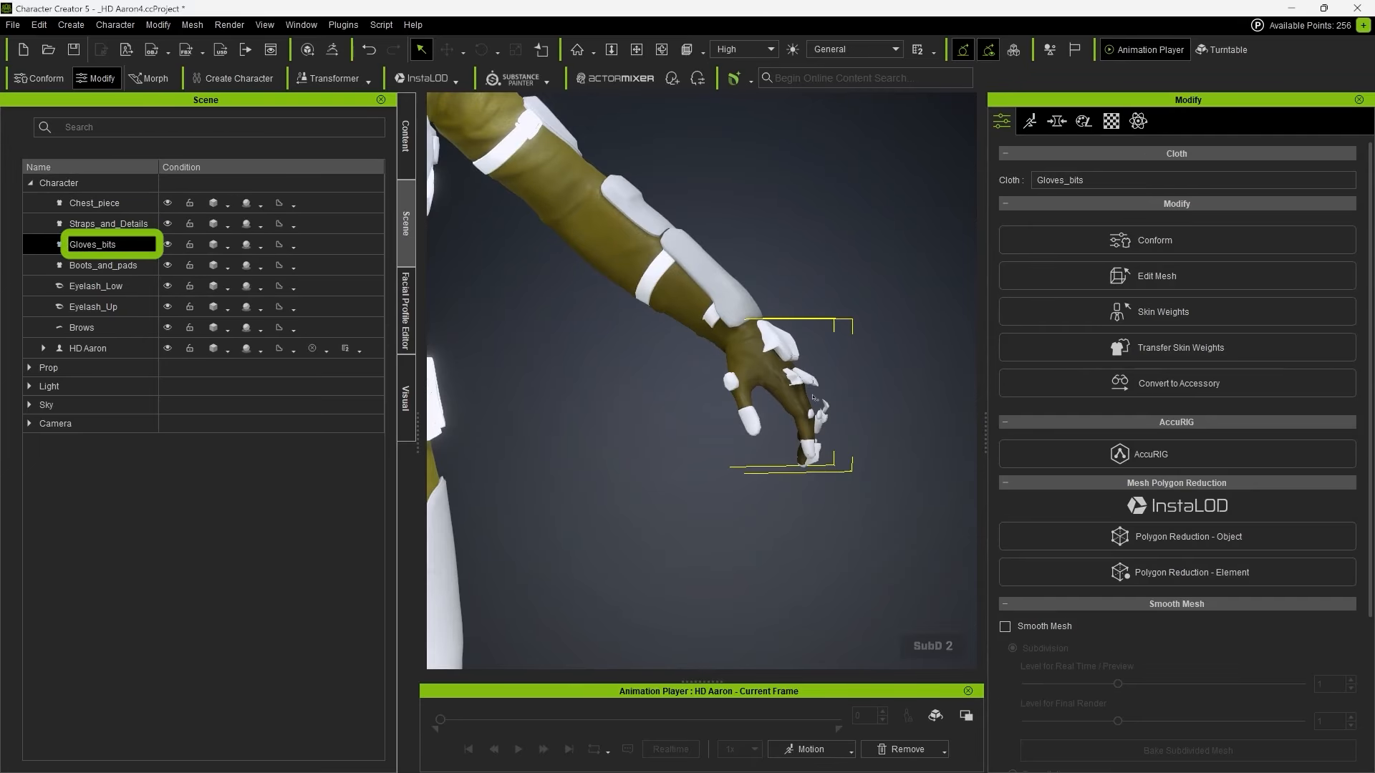
scroll(813, 397, "up", 3)
middle_click_drag(850, 399, 774, 418)
scroll(774, 417, "up", 1)
scroll(775, 417, "down", 4)
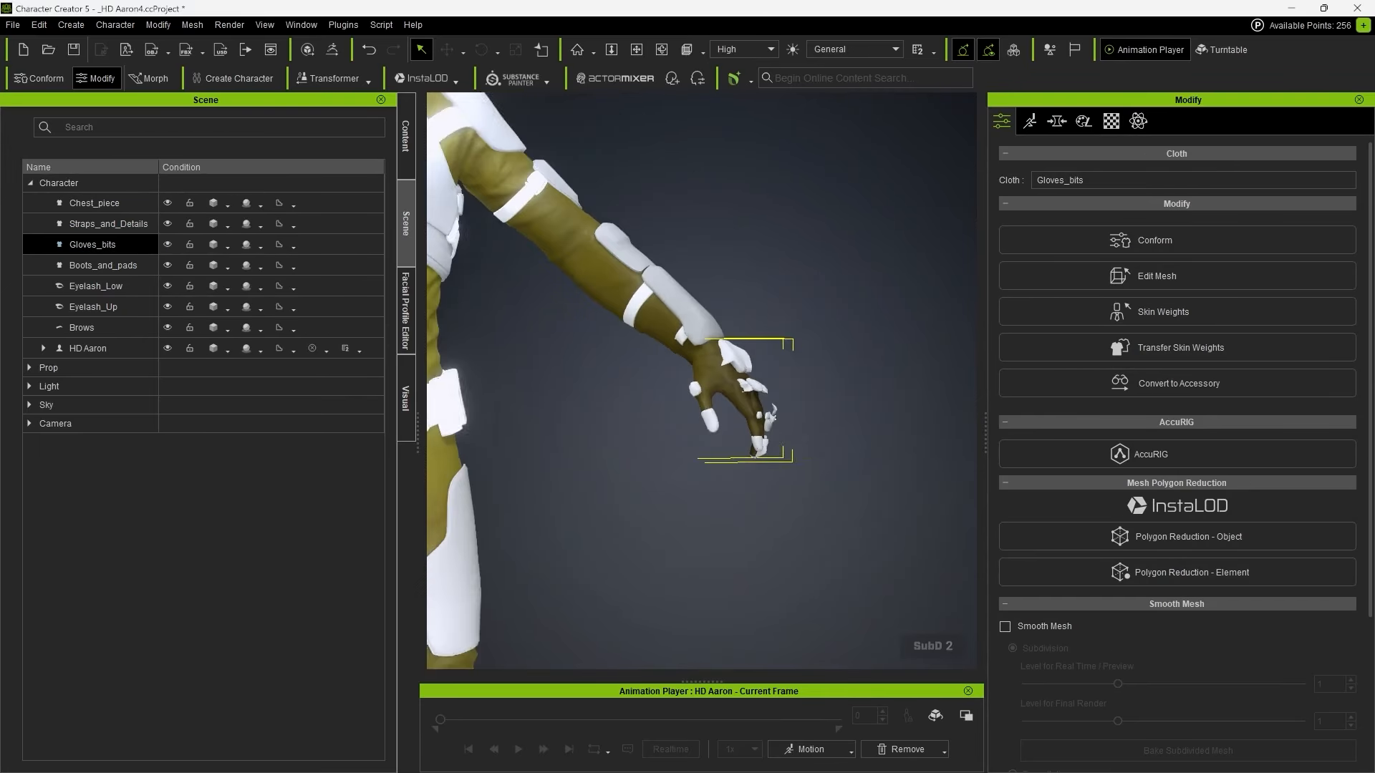
scroll(774, 417, "down", 1)
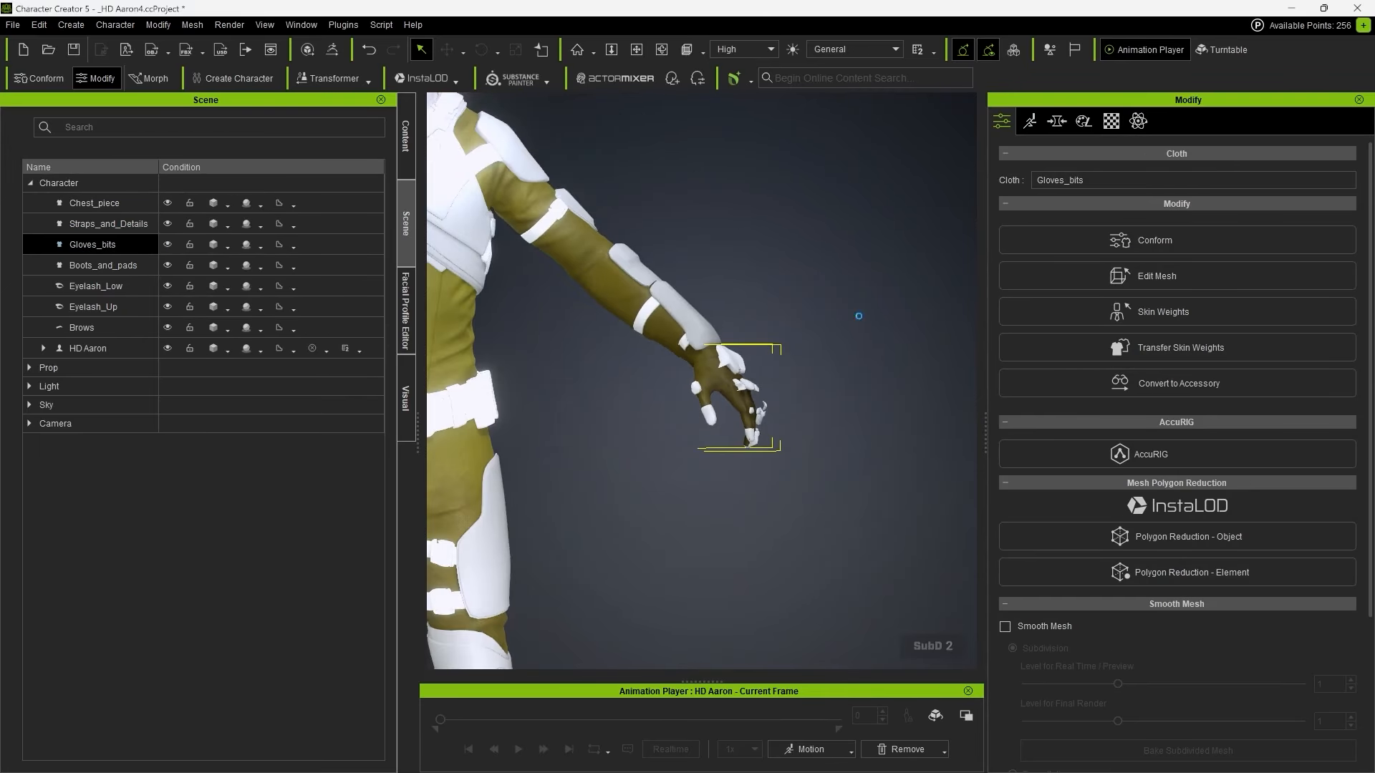
left_click(1169, 349)
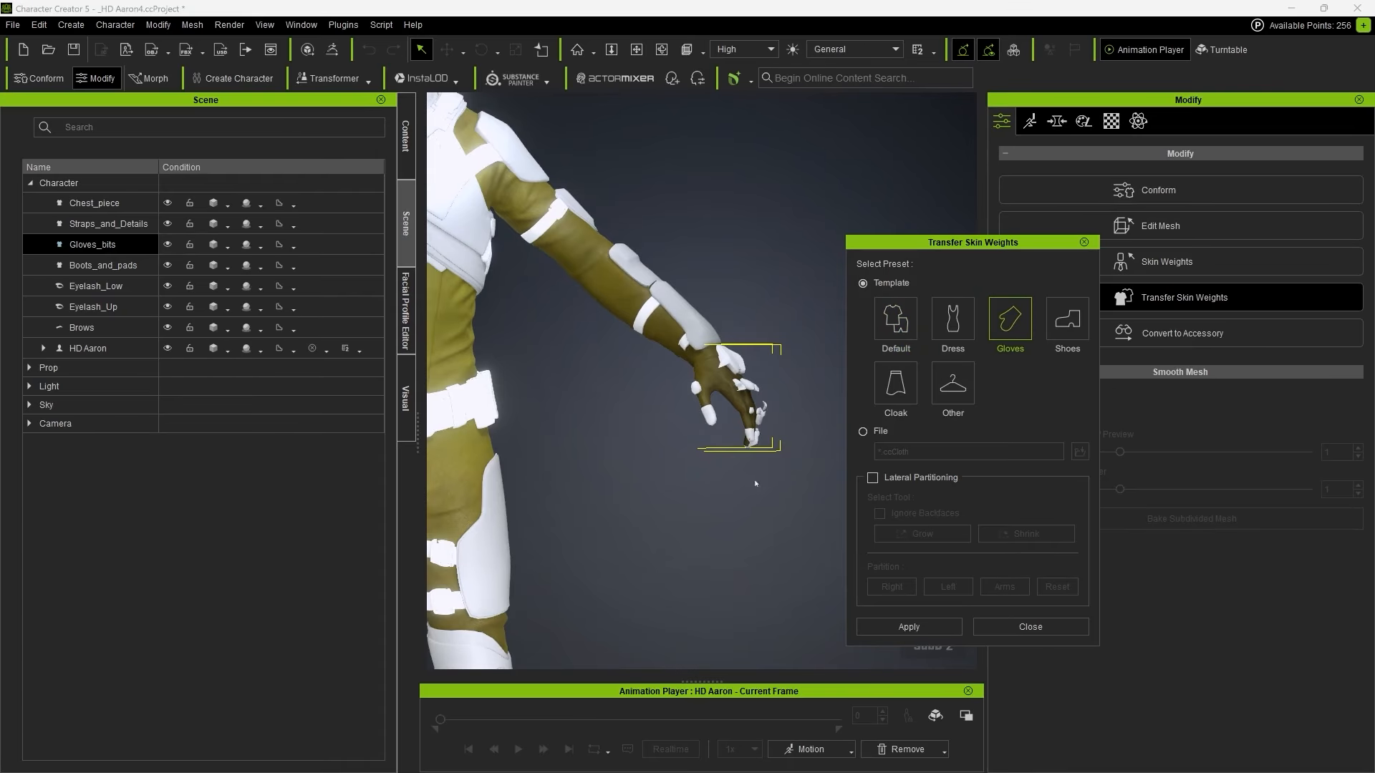
left_click(901, 625)
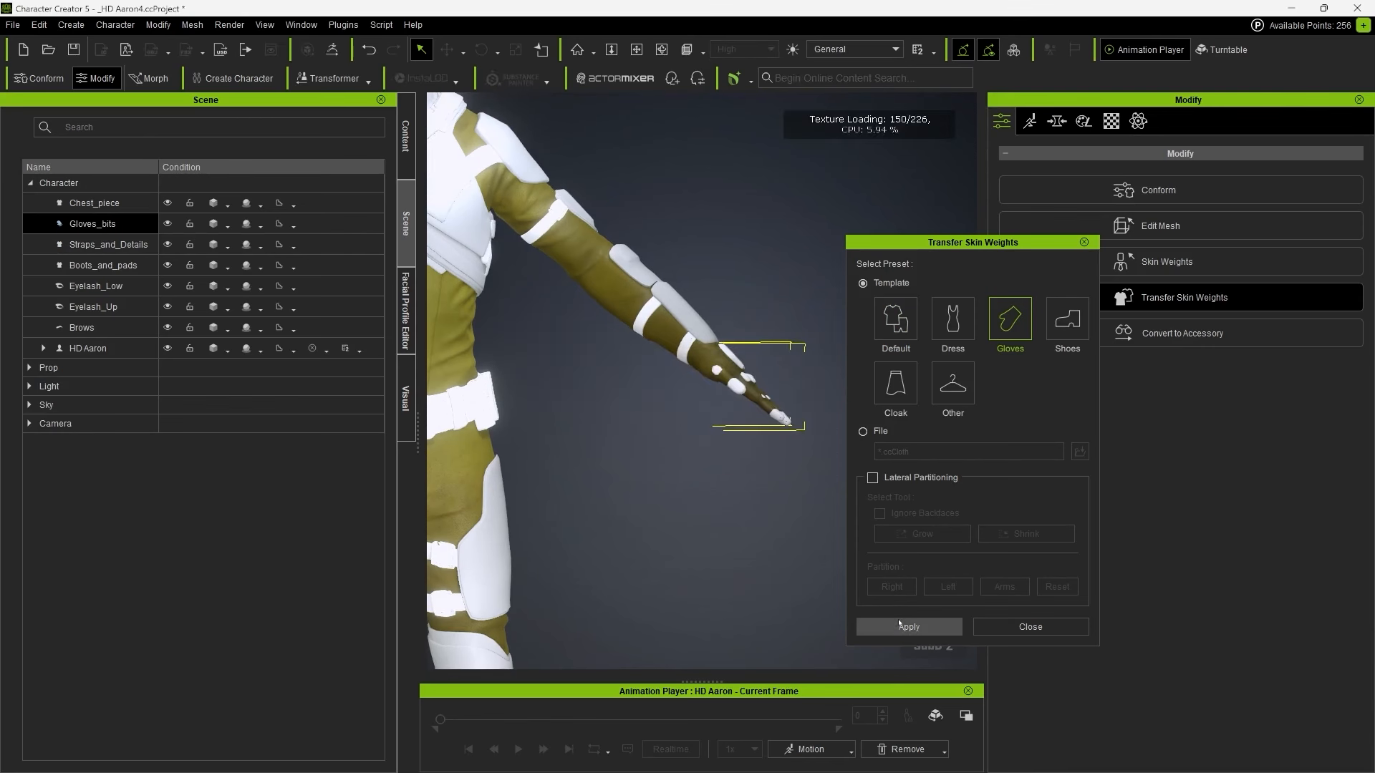
left_click(1084, 242)
Step: Examine the fit of the glove pieces on the hand and fingers, and the full armour from several angles
middle_click_drag(386, 402, 352, 404)
middle_click_drag(444, 458, 705, 411)
scroll(759, 358, "up", 4)
scroll(709, 411, "up", 5)
scroll(709, 413, "down", 4)
scroll(709, 414, "down", 6)
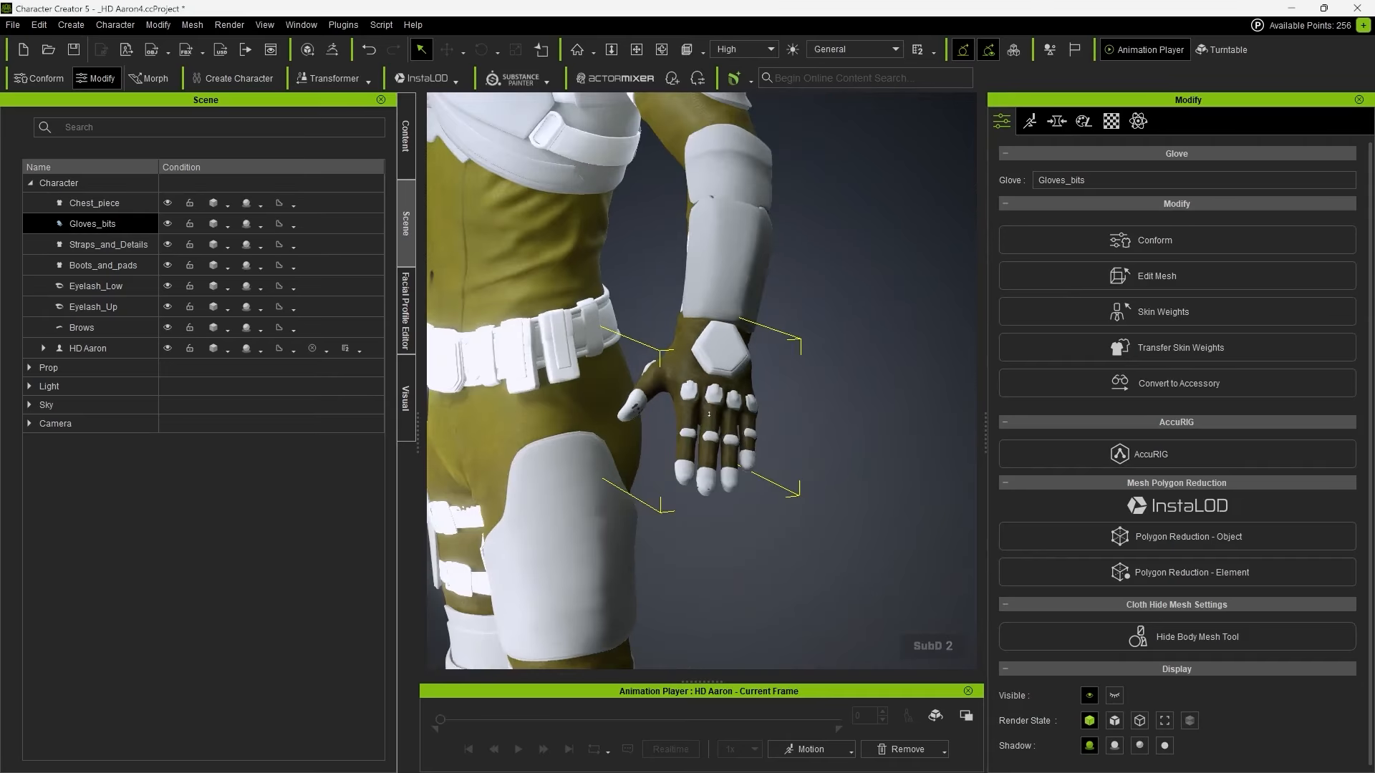
right_click_drag(710, 409, 797, 343)
middle_click_drag(797, 343, 906, 359)
right_click_drag(814, 315, 859, 305)
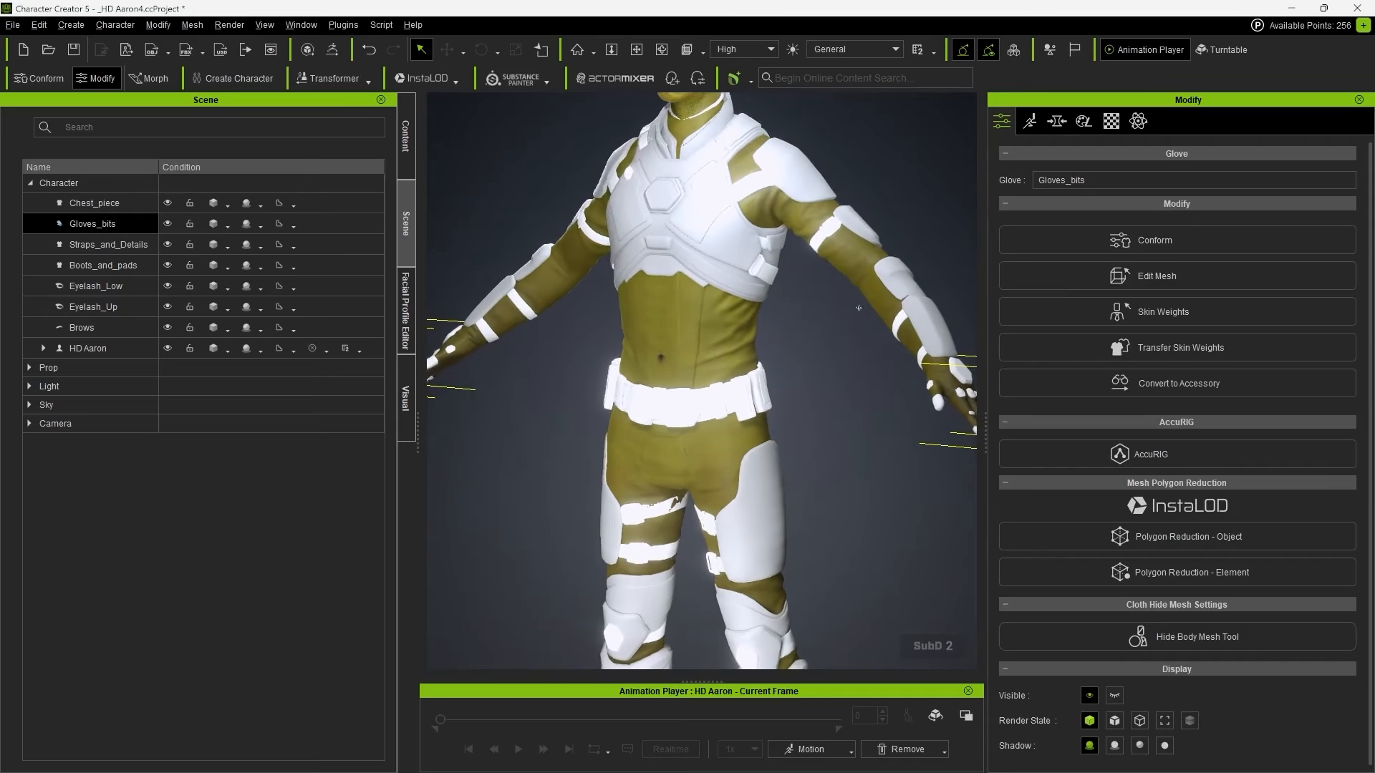
scroll(805, 362, "down", 4)
right_click_drag(805, 380, 851, 388)
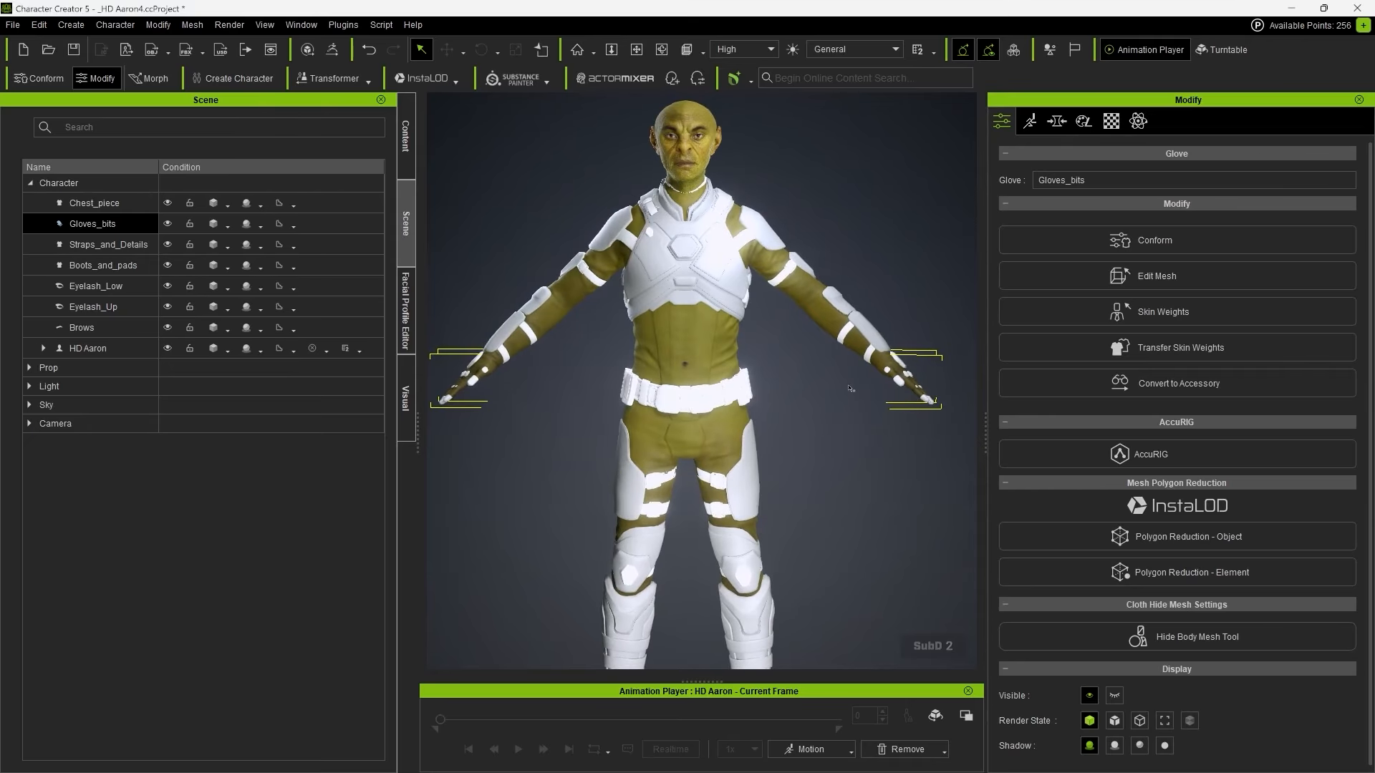
Step: Apply the male Walk_M motion to the character
left_click(850, 750)
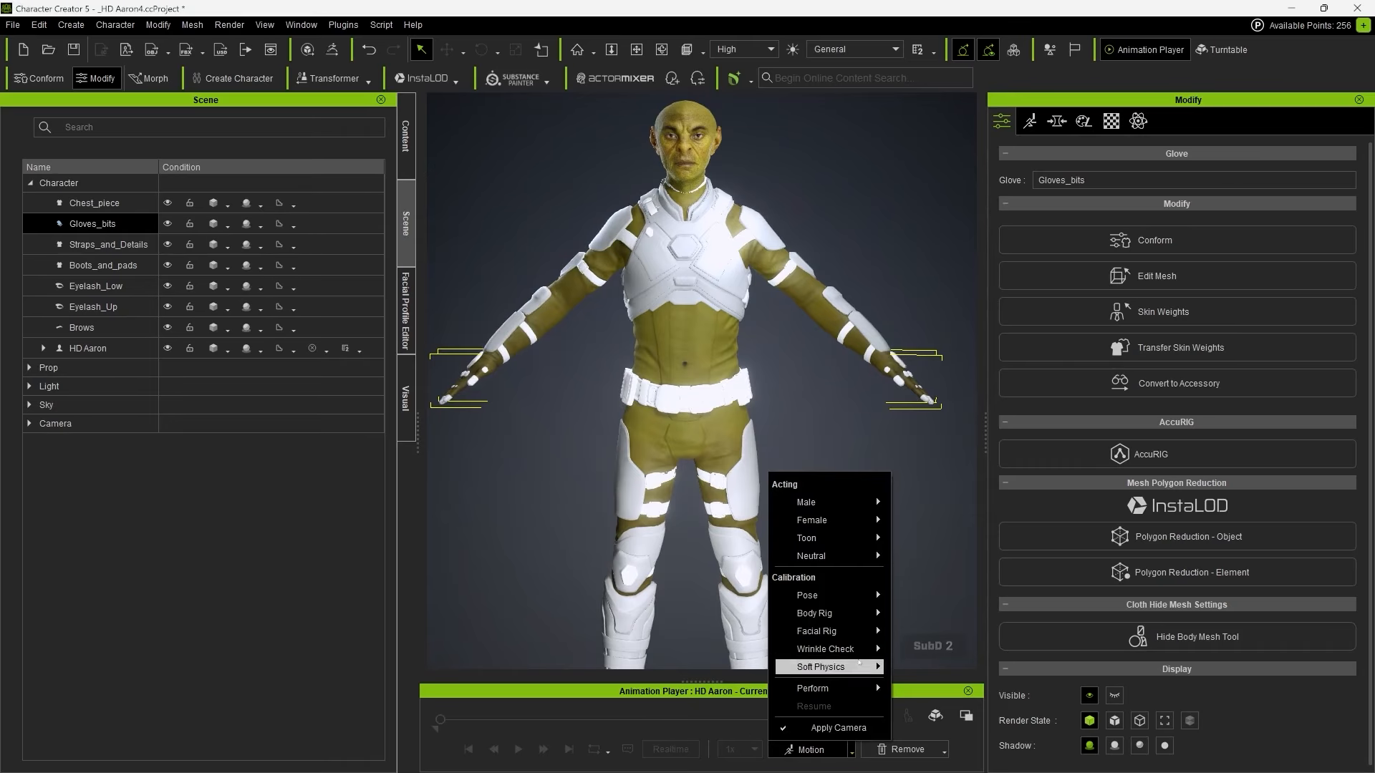
mouse_move(831, 502)
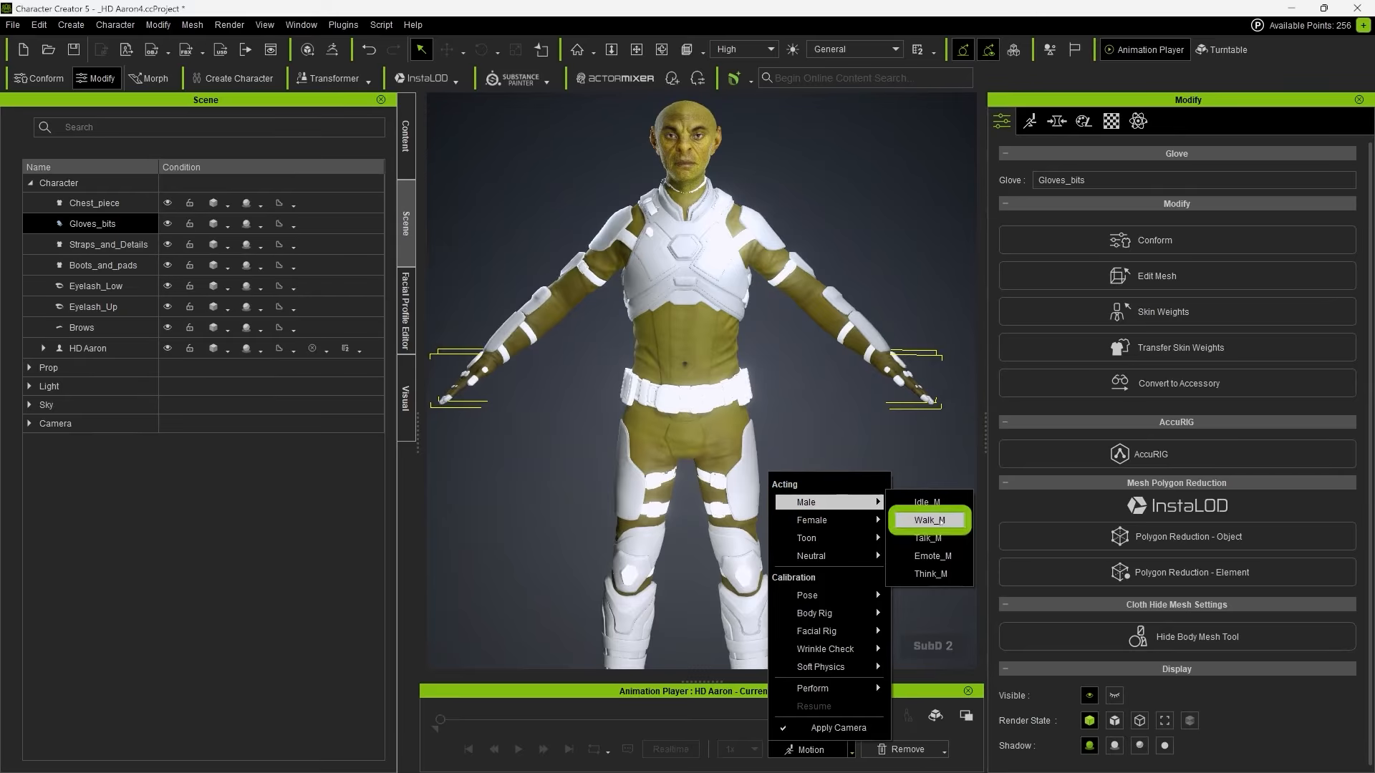
left_click(929, 520)
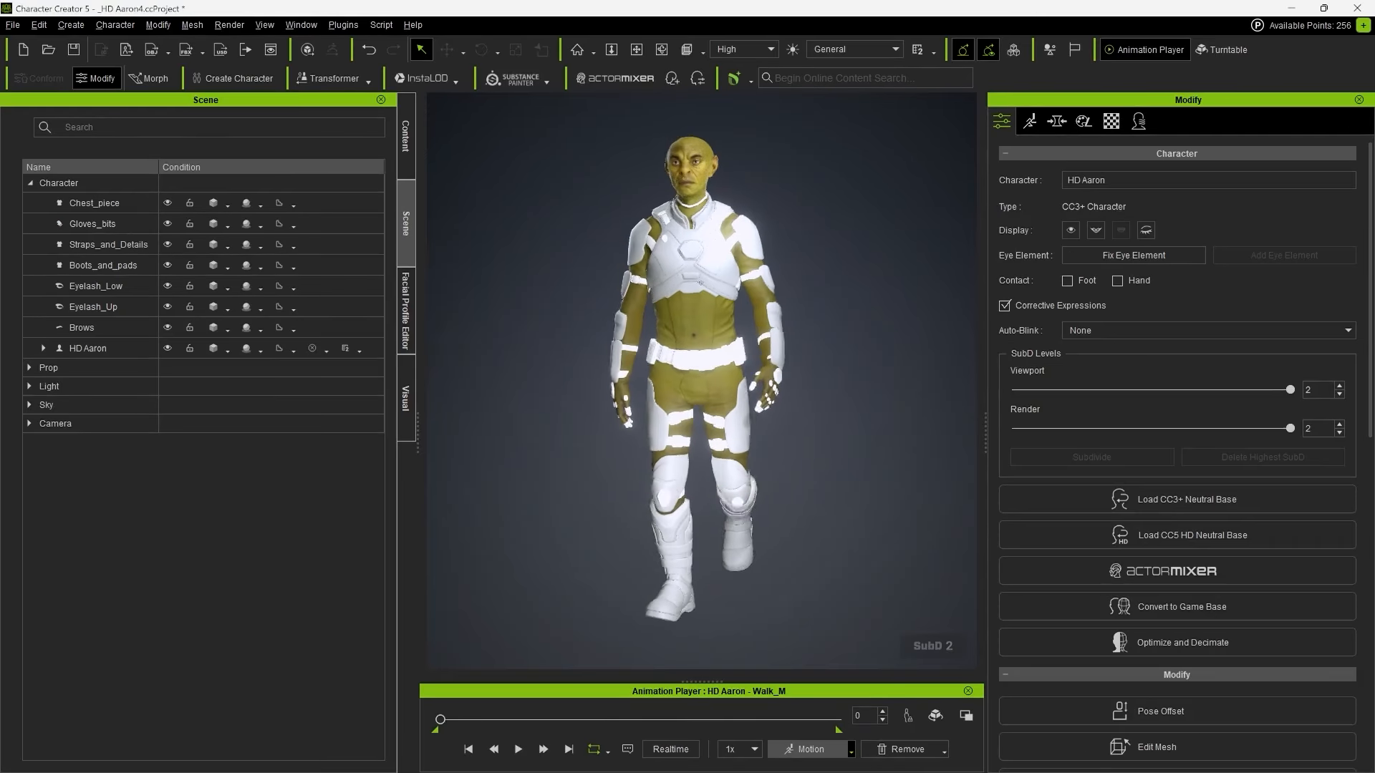
Step: Set the diffuse color of the Chest_piece material to dark grey #1c1c1c
left_click(94, 203)
left_click(1111, 121)
scroll(1083, 622, "down", 5)
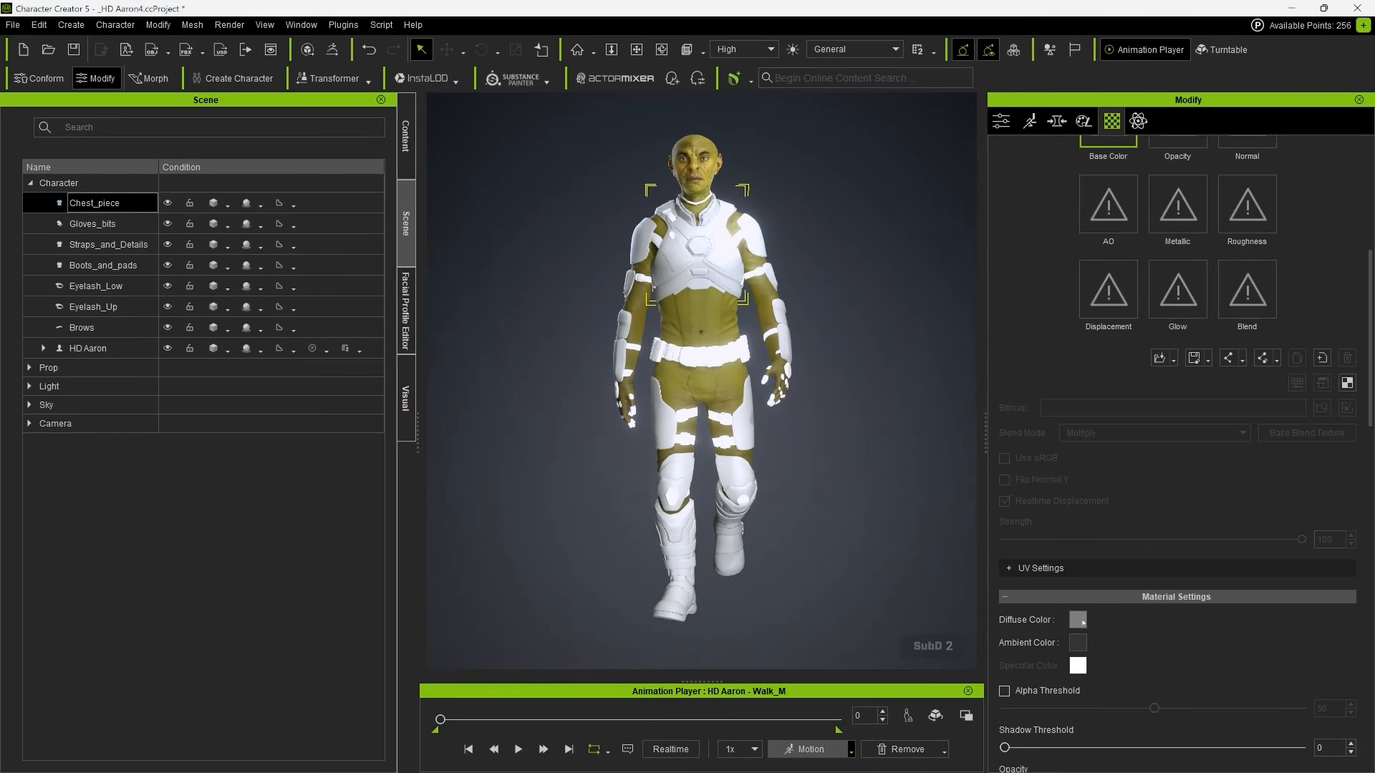
left_click(1083, 622)
left_click_drag(645, 225, 348, 291)
left_click_drag(544, 344, 538, 445)
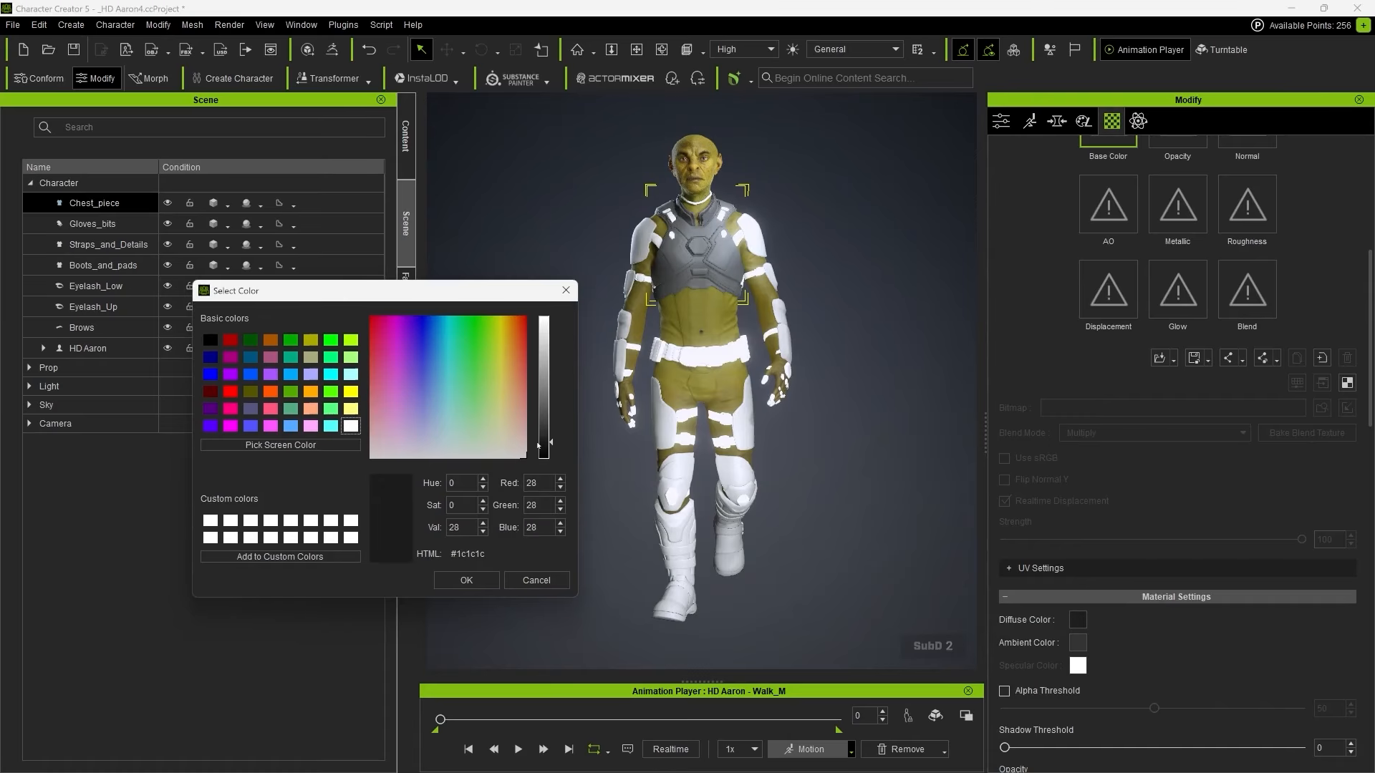
left_click(466, 581)
Step: Set the diffuse color of the Gloves_bits material to near-black #111111
left_click(93, 223)
left_click(1078, 620)
left_click_drag(846, 266, 843, 347)
left_click_drag(645, 236, 384, 285)
left_click_drag(585, 396, 588, 435)
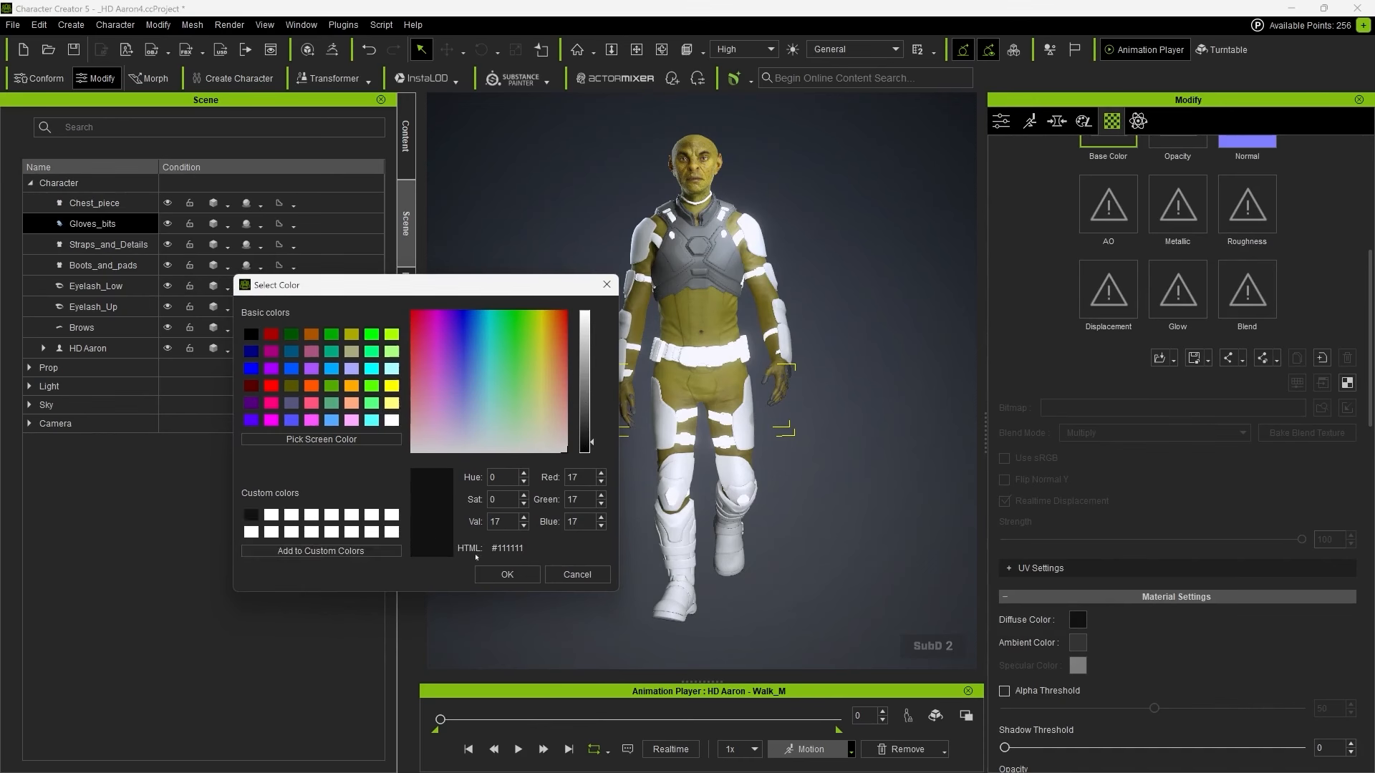
left_click(507, 574)
Step: Give the Straps_and_Details and Boots_and_pads materials the diffuse color #111111
left_click(108, 244)
left_click(1078, 620)
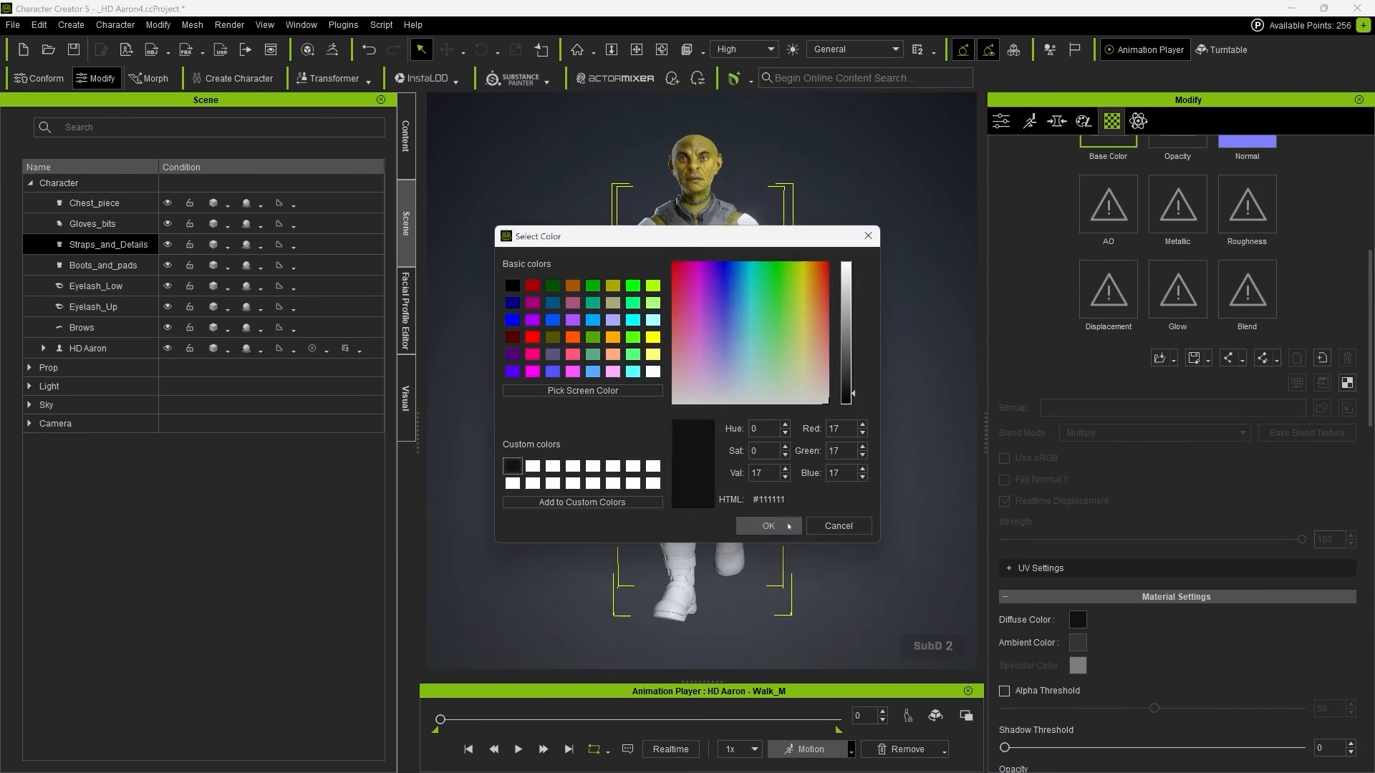
left_click(769, 527)
left_click(103, 265)
left_click(1078, 619)
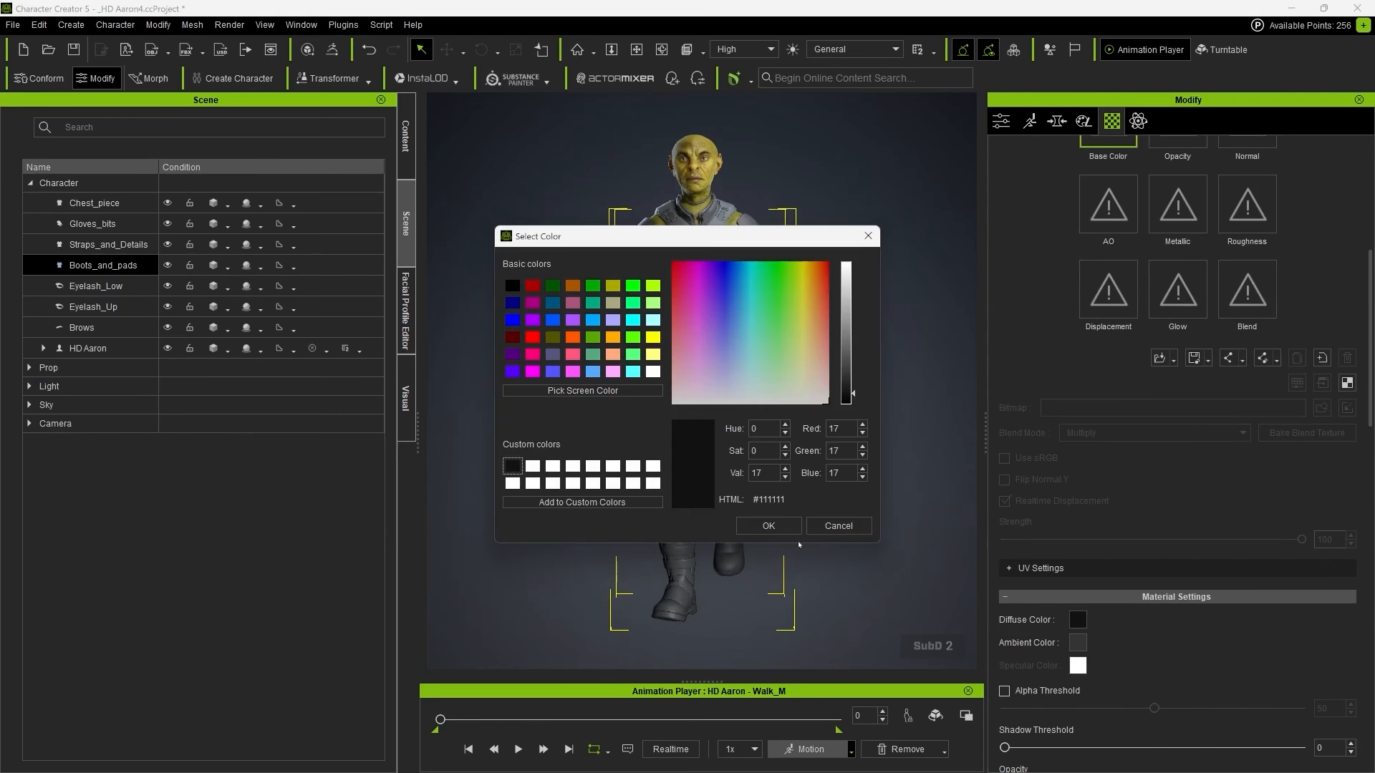
left_click(768, 527)
Step: Play the walk motion and examine how the armour deforms, especially the chest piece and collar up close
right_click_drag(1031, 348, 636, 487)
left_click(514, 749)
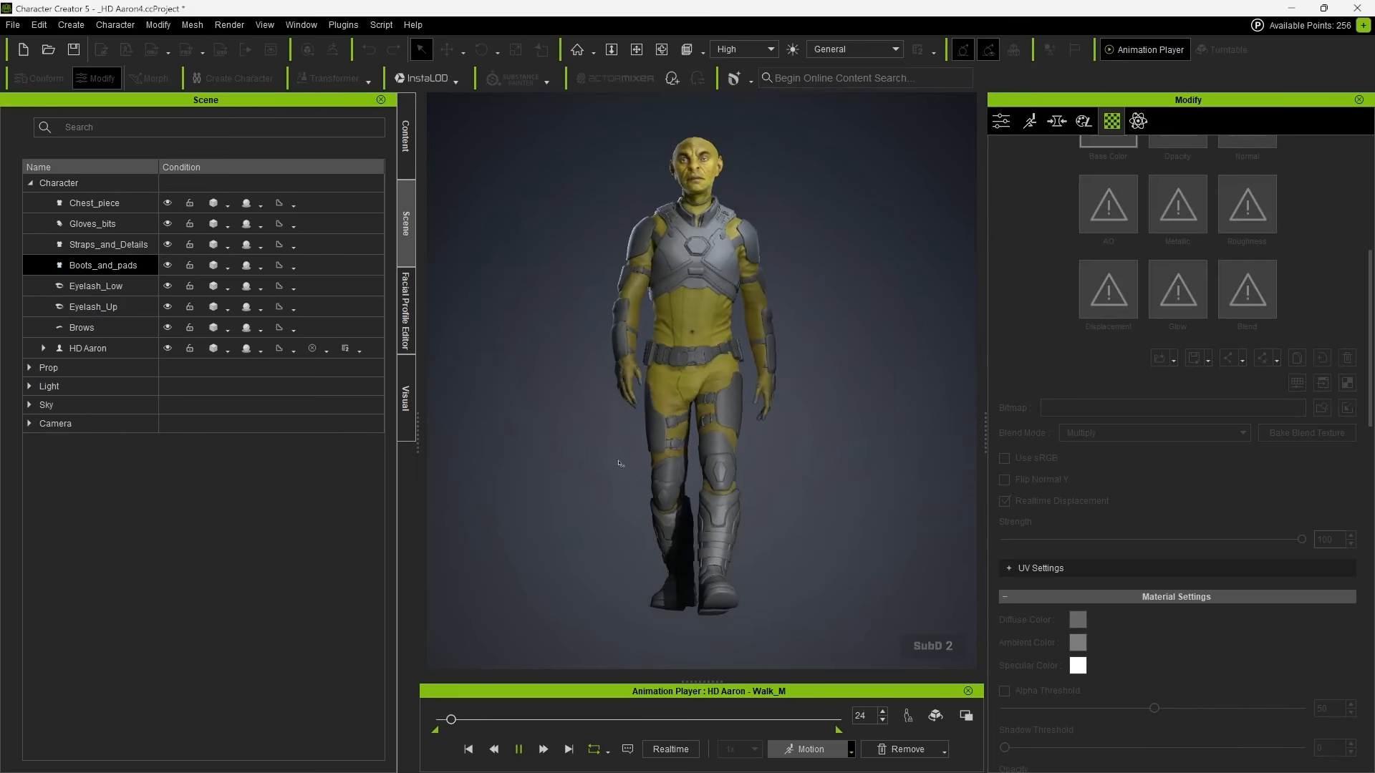
left_click_drag(617, 464, 674, 343, "alt")
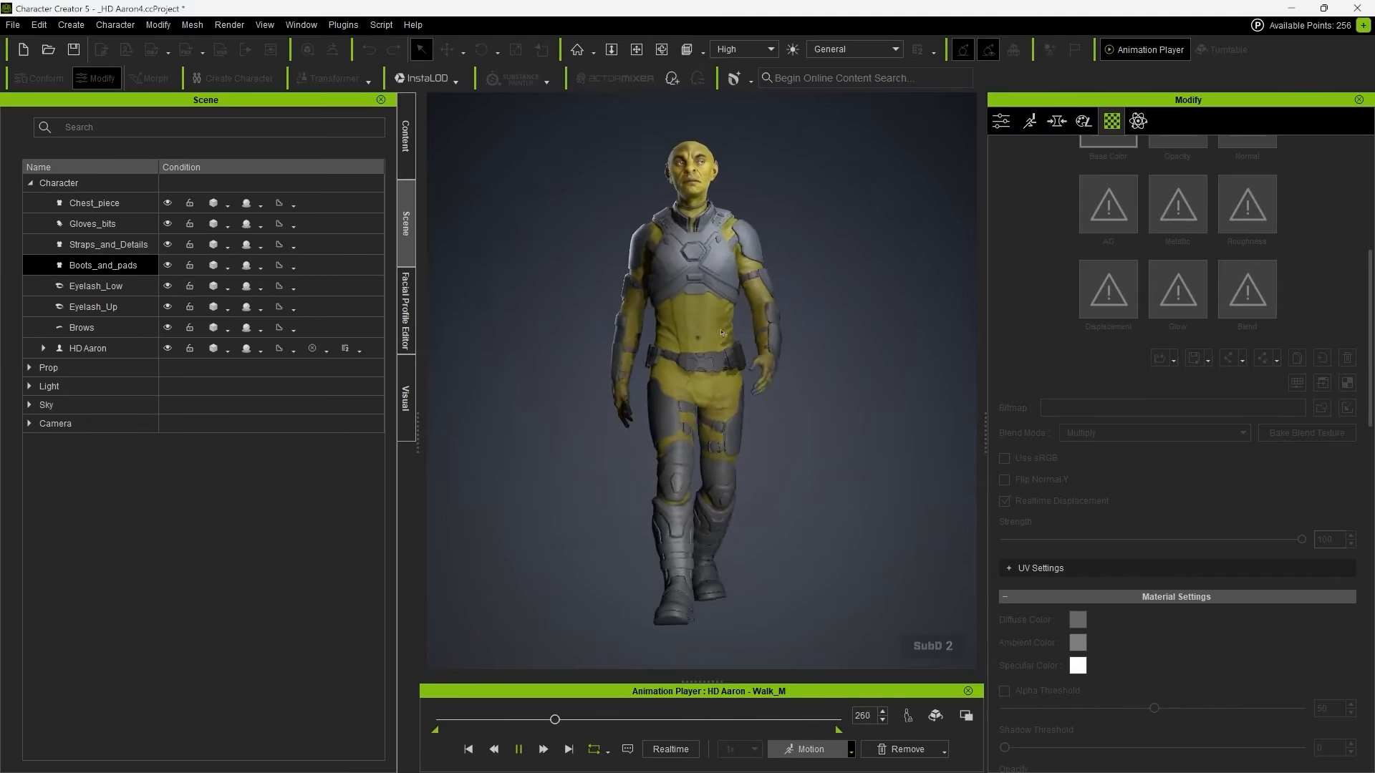
scroll(712, 323, "up", 3)
middle_click_drag(774, 244, 743, 425, "alt")
scroll(776, 452, "up", 3)
scroll(745, 327, "up", 3)
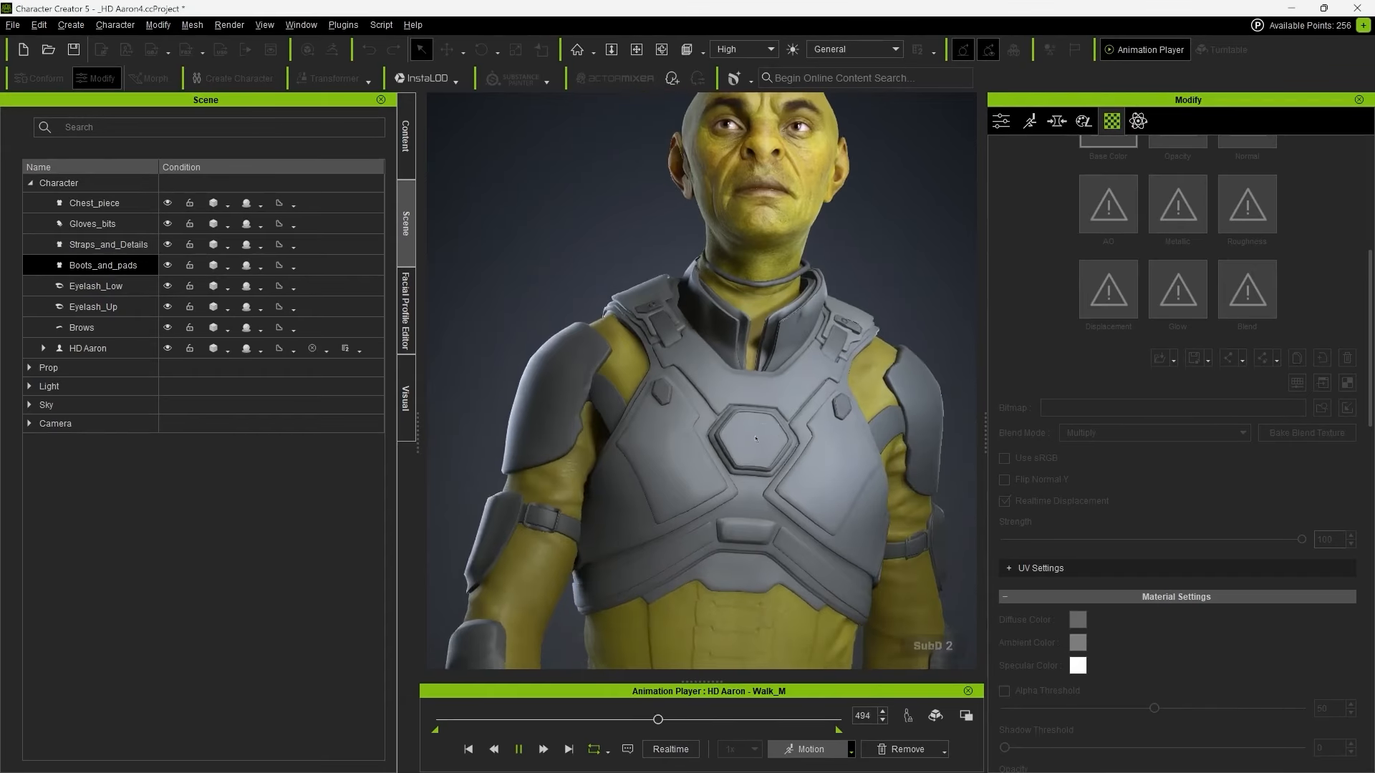
key("space")
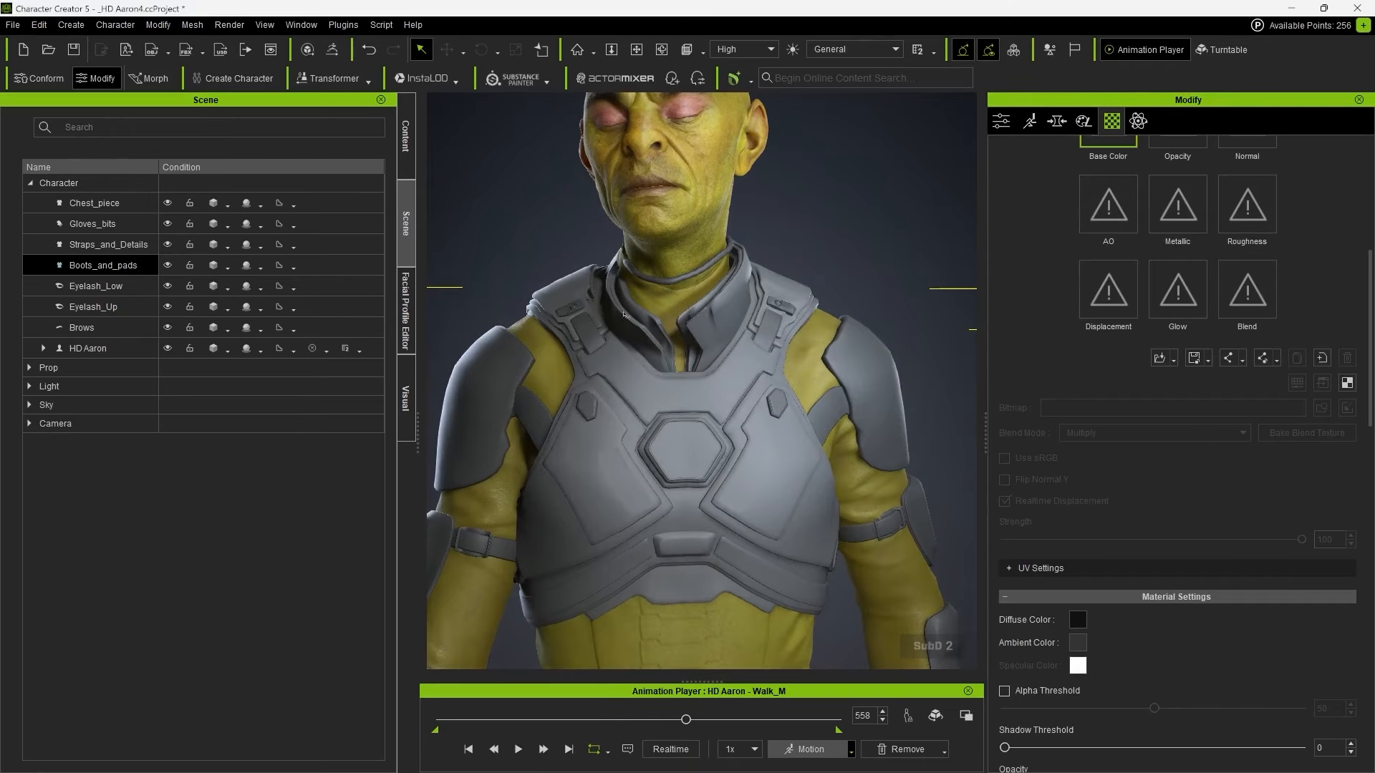
Step: Open the Skin Weights of Chest_piece in selection mode and select all vertices of the chest armour
left_click(711, 329)
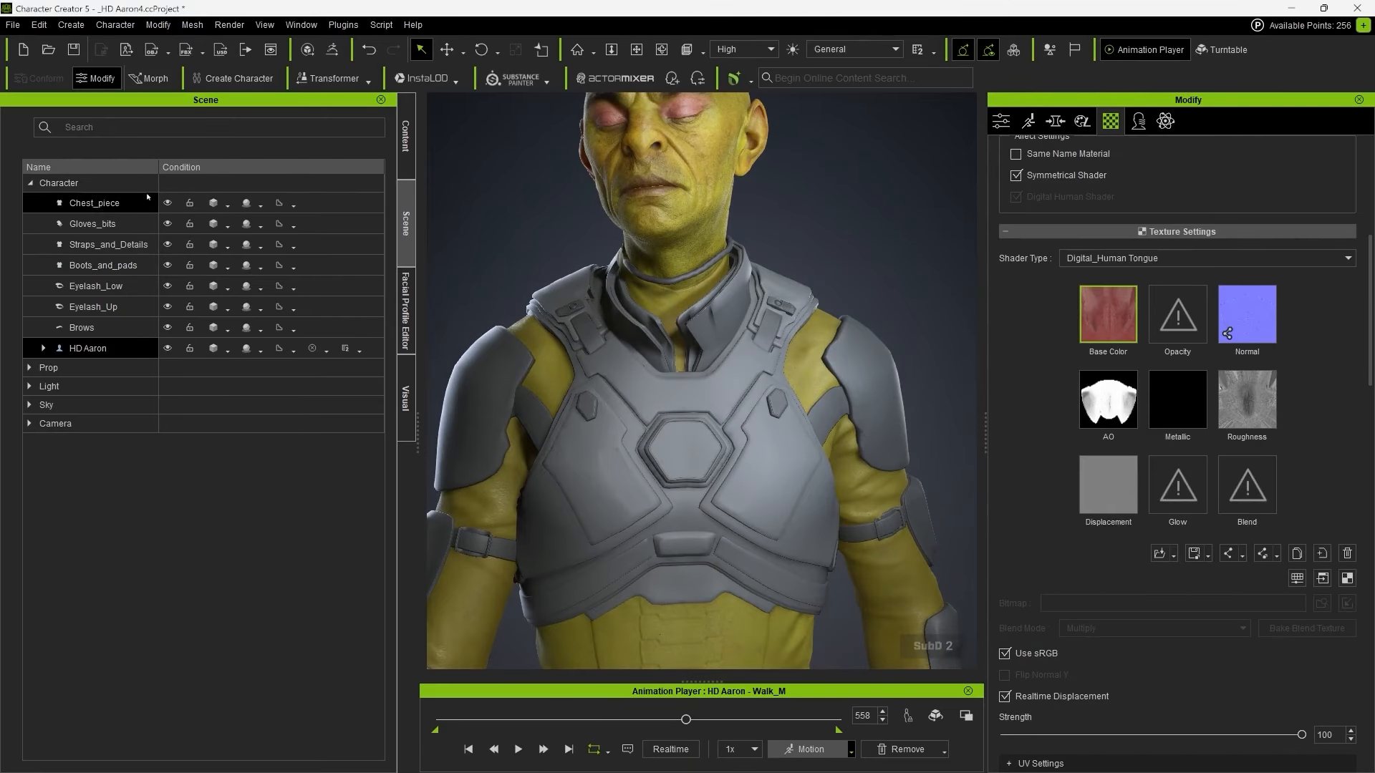
left_click(111, 202)
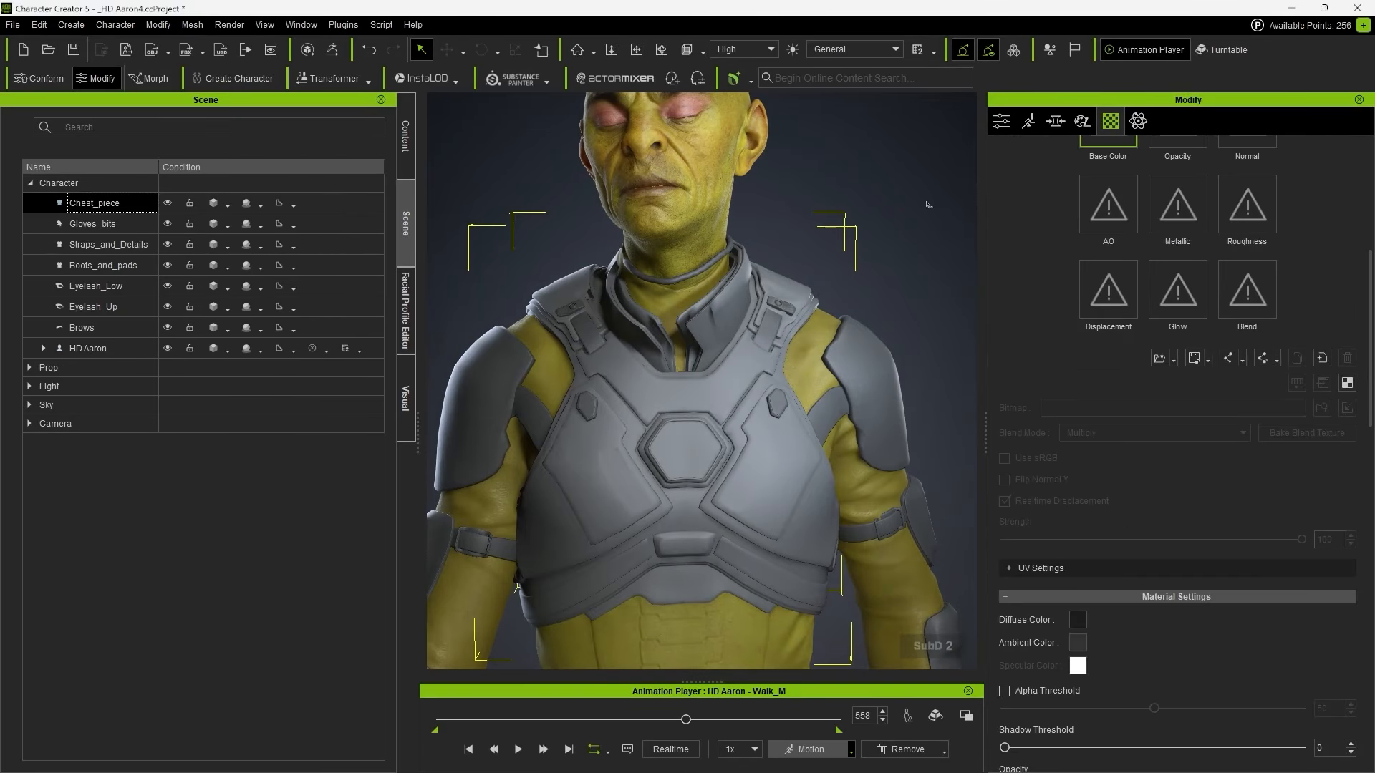
left_click(1001, 121)
left_click(1212, 315)
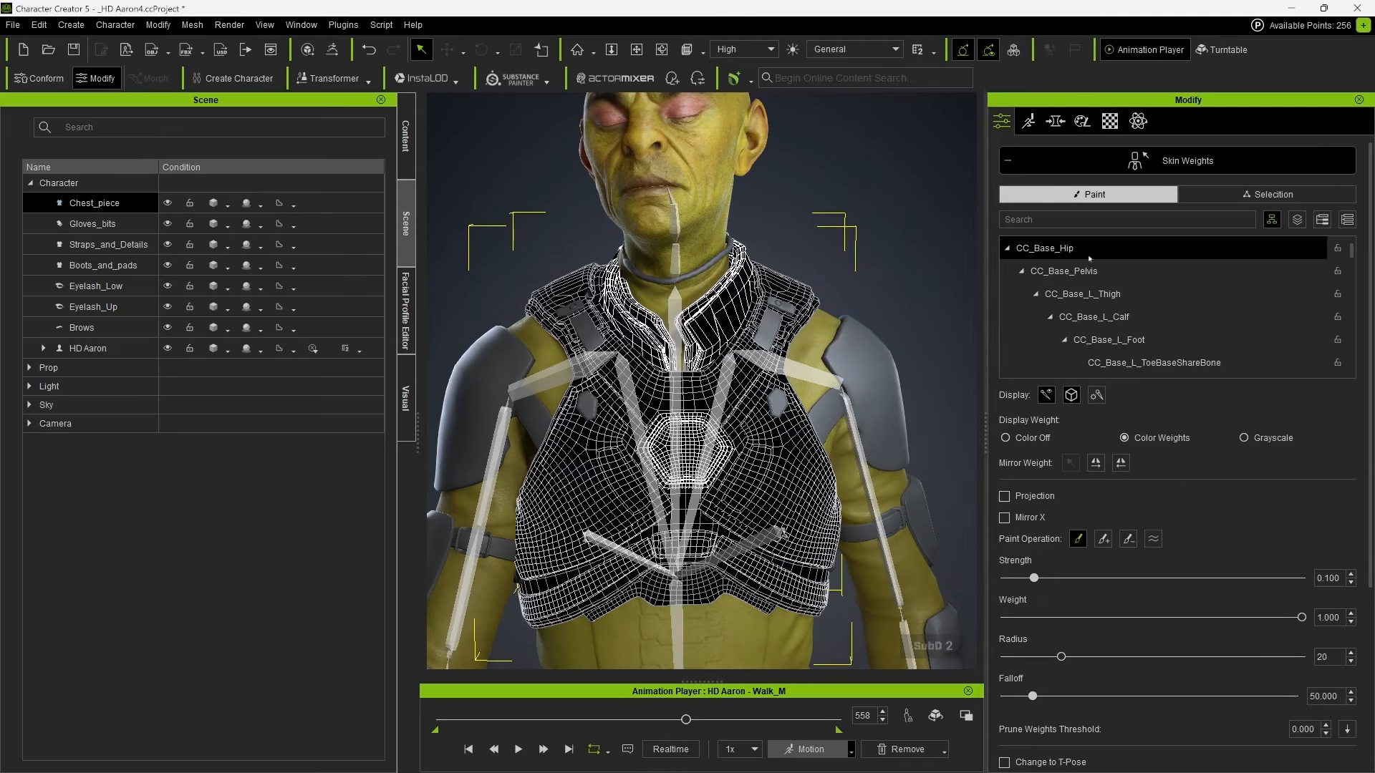
left_click(1239, 199)
left_click_drag(901, 184, 460, 653)
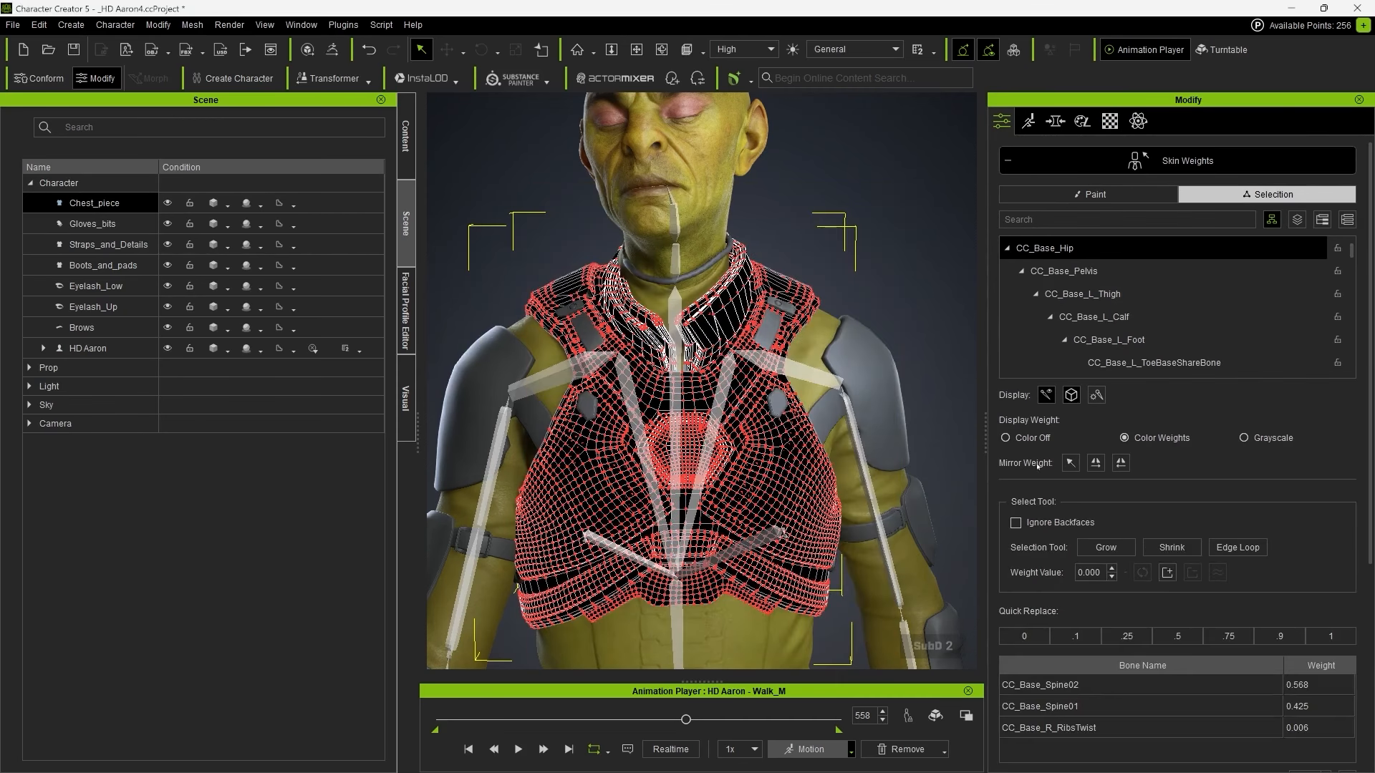
Step: Find the CC_Base_Spine02 bone and assign the selected chest armour vertices to it with a weight of 1
left_click(1090, 295)
key("Down")
key("Down")
key("Down")
key("Down")
key("Down")
key("Down")
key("Down")
key("Down")
key("Down")
key("Down")
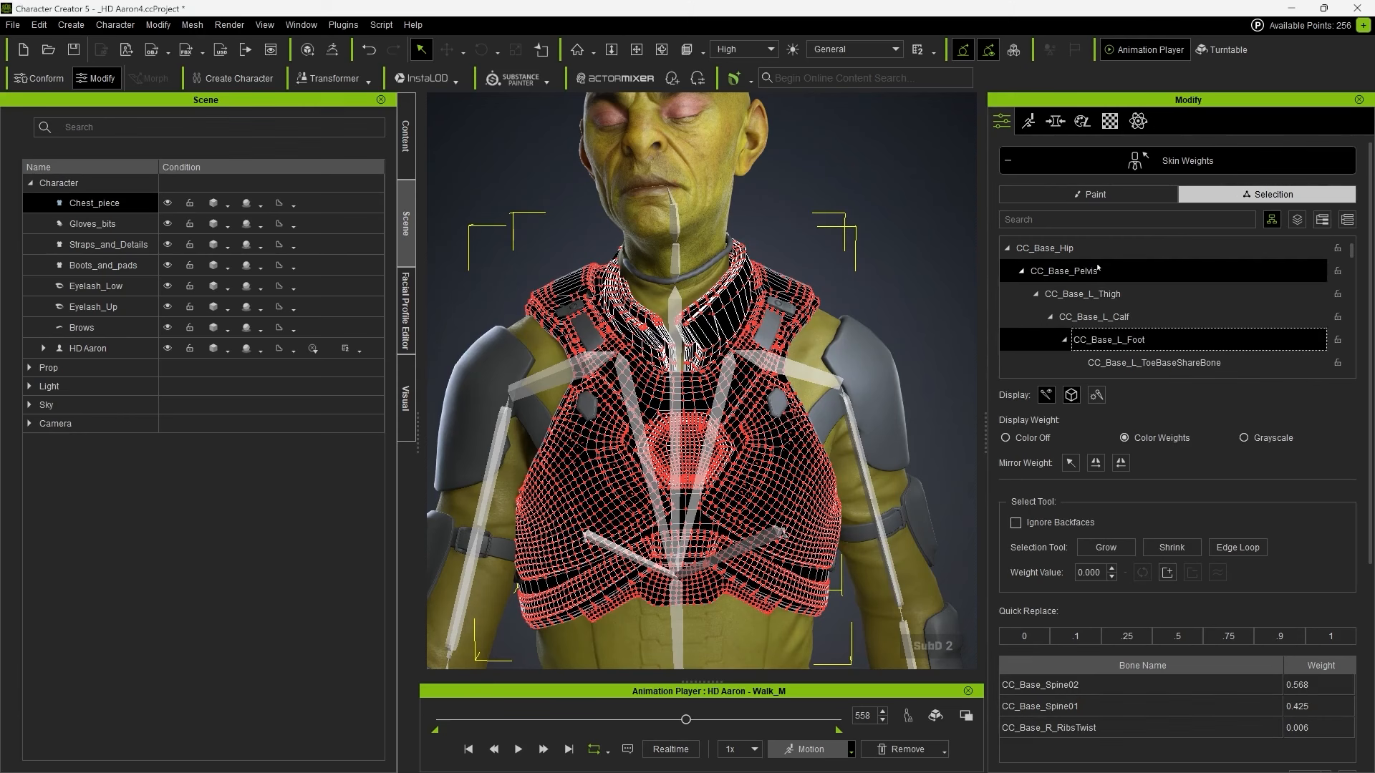
key("Down")
key("Down")
key("Down")
key("Down")
key("Down")
key("Down")
key("Down")
key("Down")
key("Down")
key("Down")
key("Down")
key("Down")
key("Down")
key("Down")
key("Down")
key("Down")
key("Down")
key("Down")
key("Down")
key("Down")
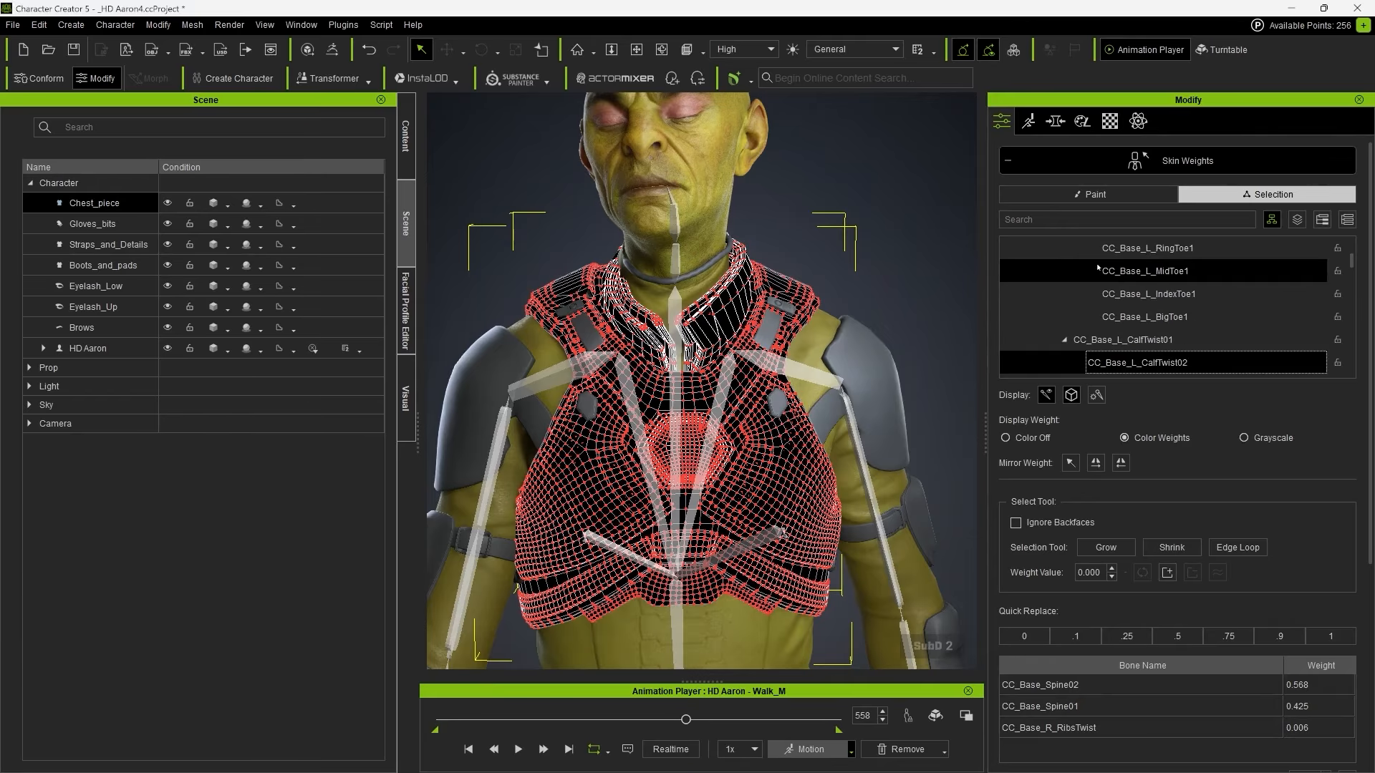
key("Up")
key("Up")
key("Up")
key("Up")
key("Up")
key("Up")
key("Up")
key("Up")
key("Up")
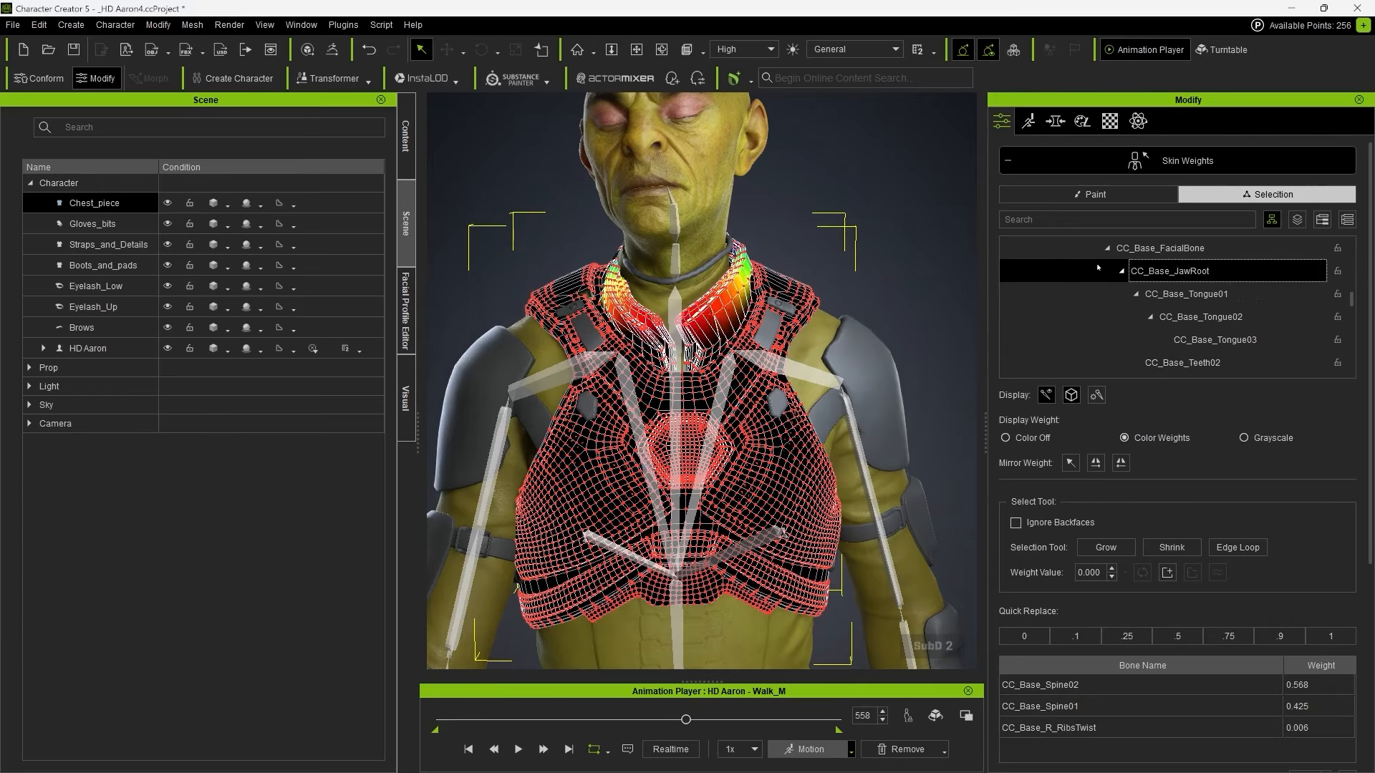
left_click(1098, 270)
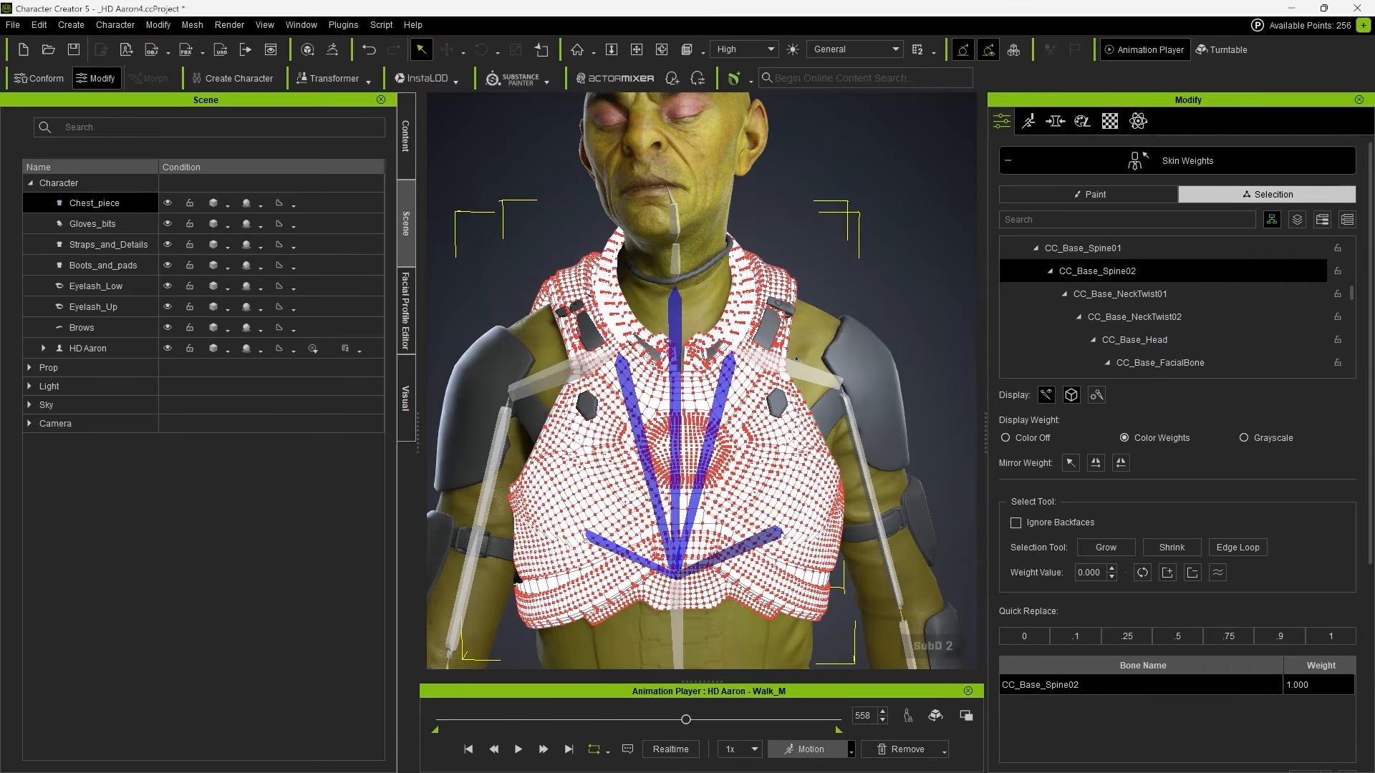
Step: In the Skin Weights of Straps_and_Details, assign the whole belt to CC_Base_Pelvis with a weight of 1 and play the motion
mouse_move(649, 275)
right_mouse_down()
mouse_move(587, 281)
mouse_move(623, 279)
right_mouse_up()
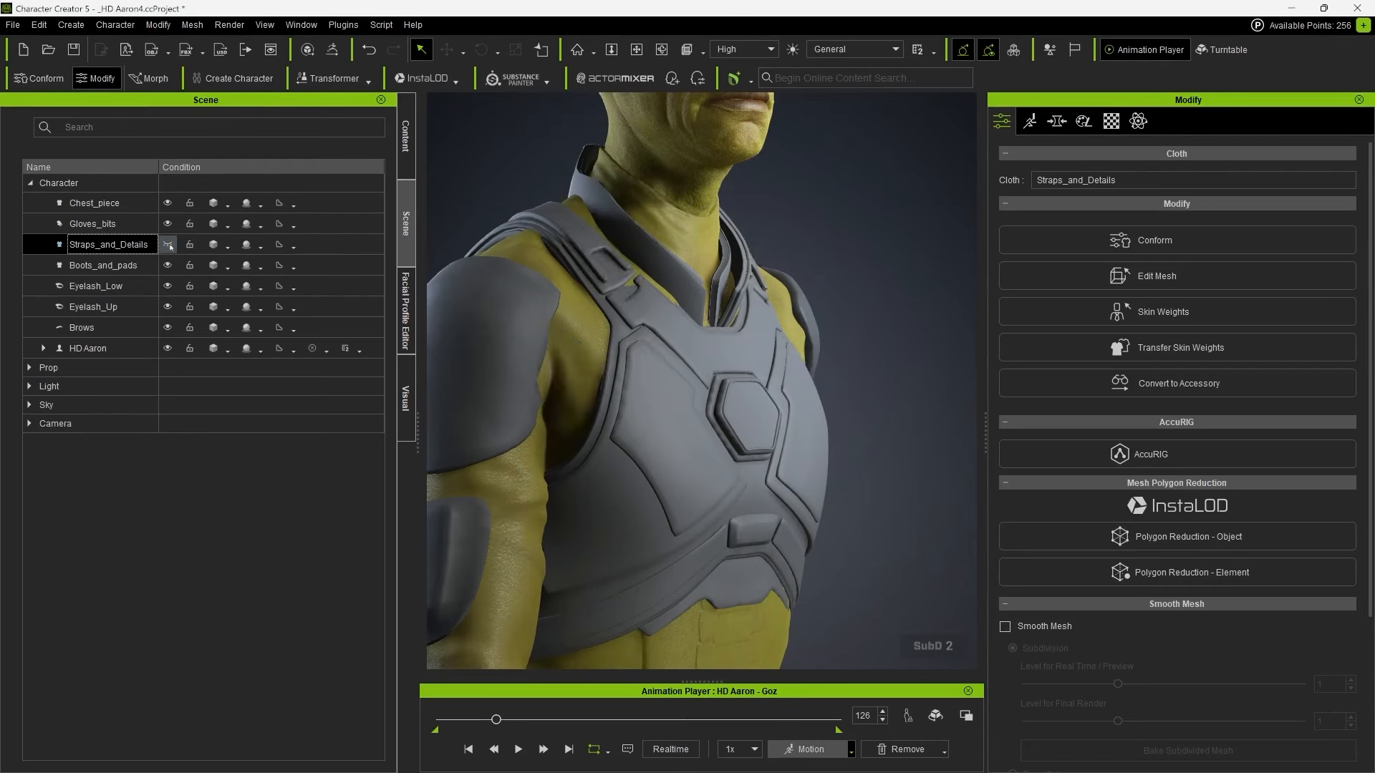
left_click(1168, 311)
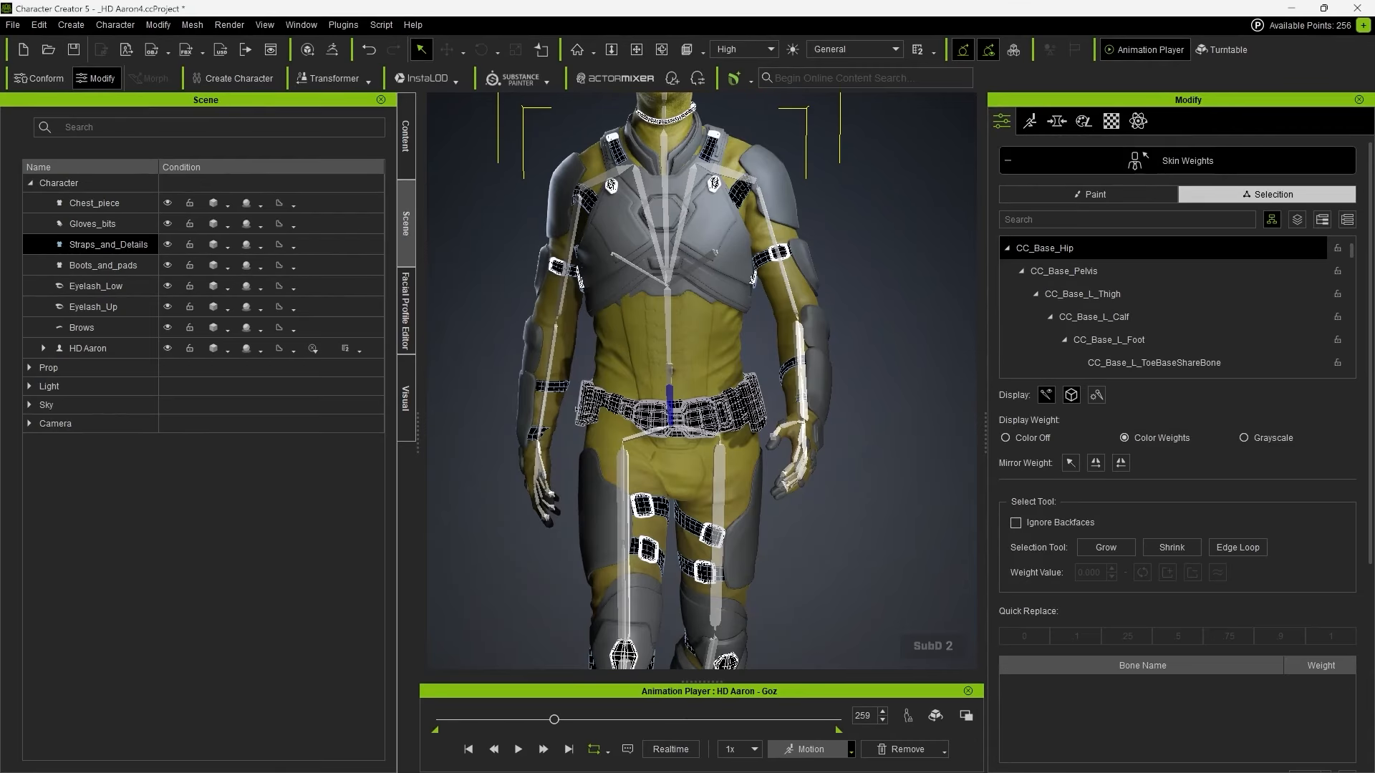
left_click_drag(576, 369, 770, 468)
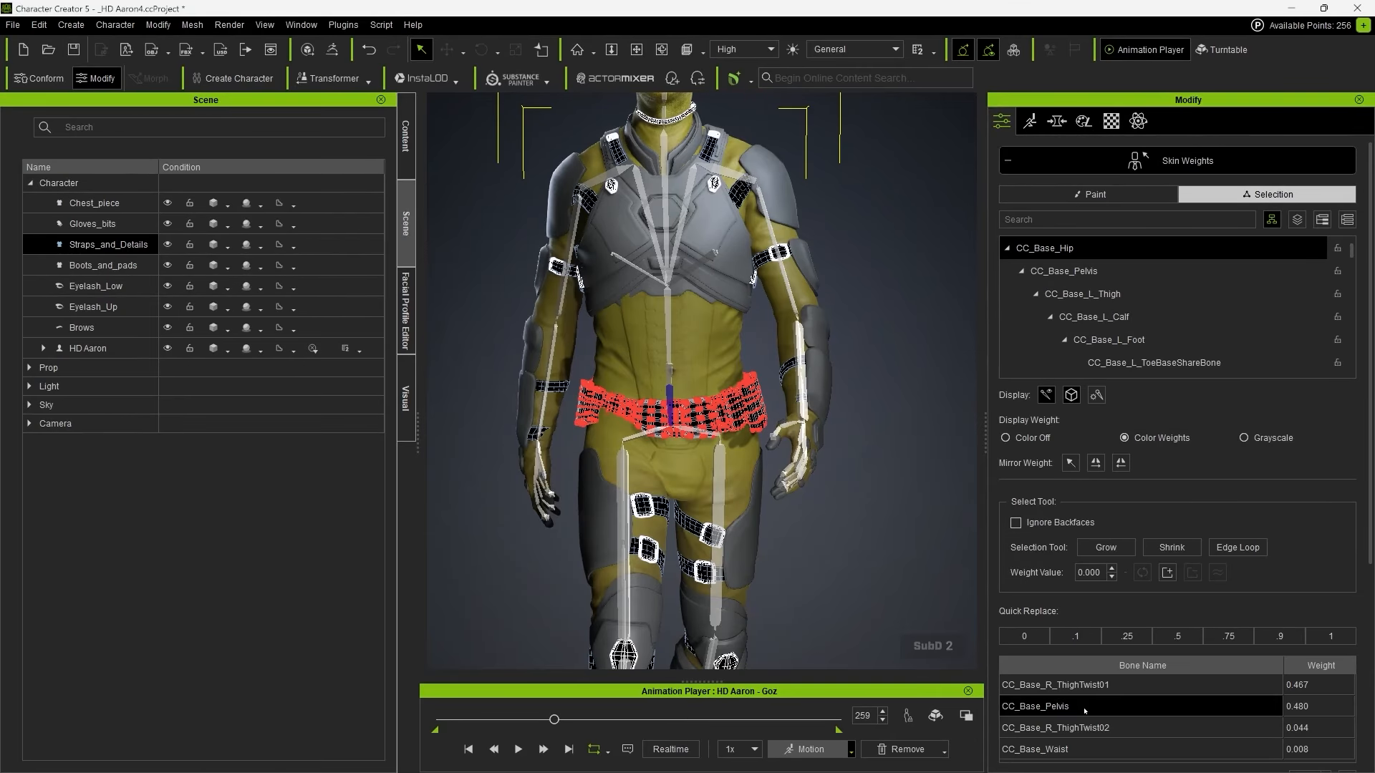
left_click(1046, 706)
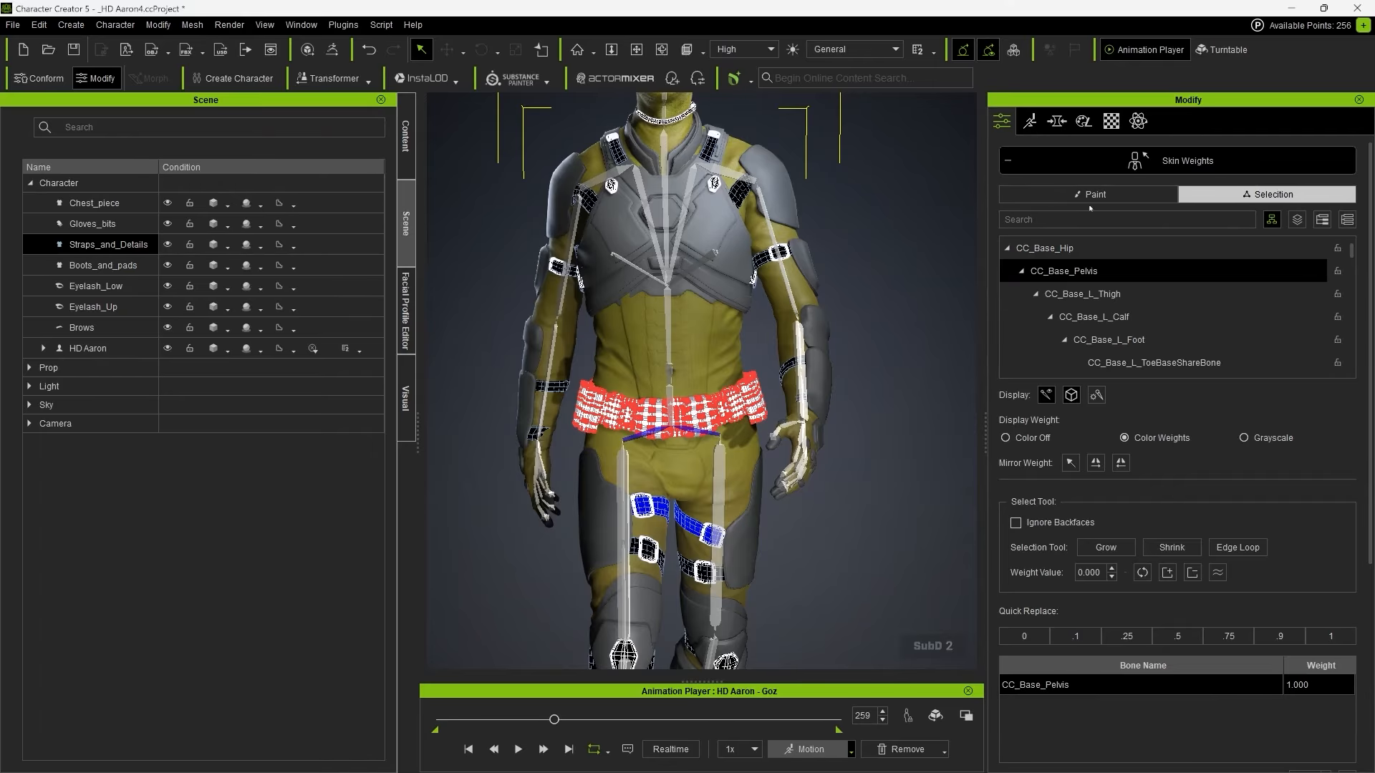
left_click(1147, 169)
key("space")
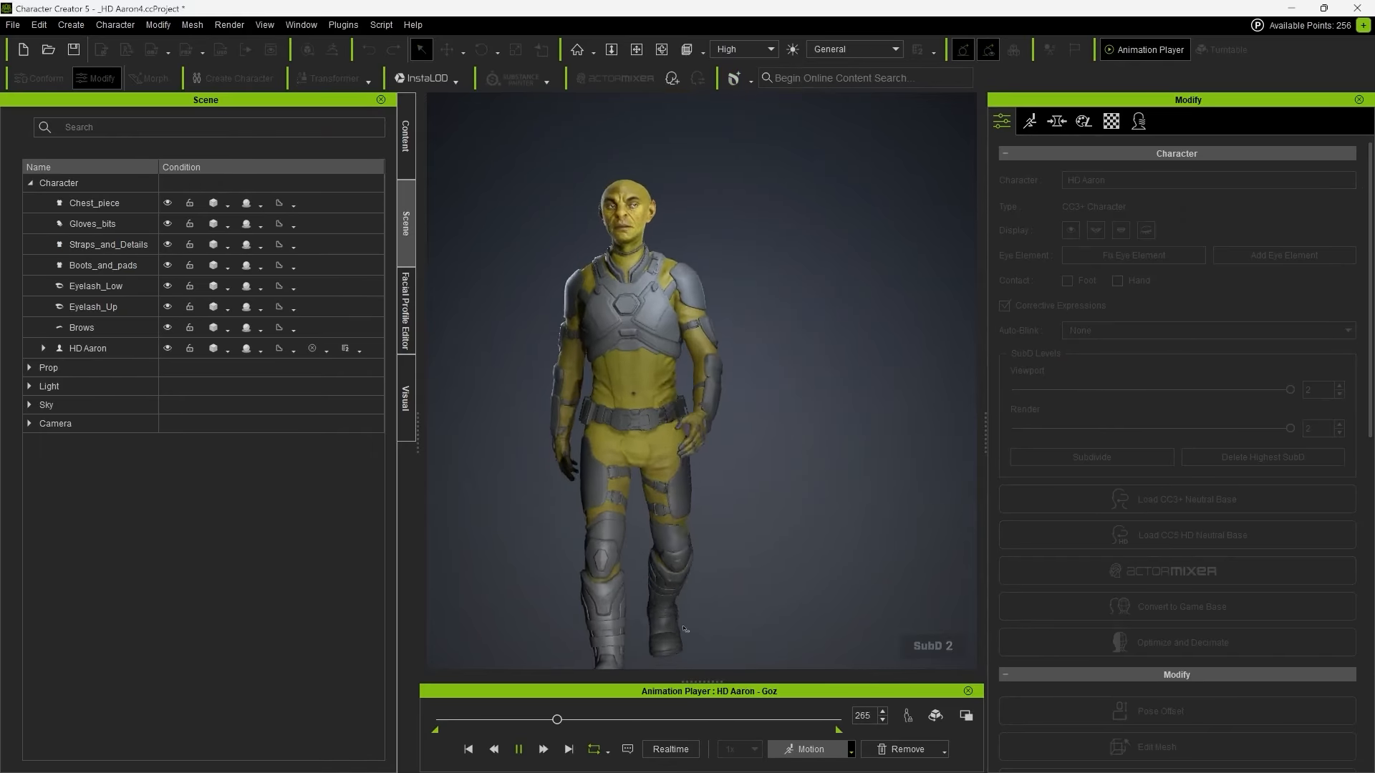